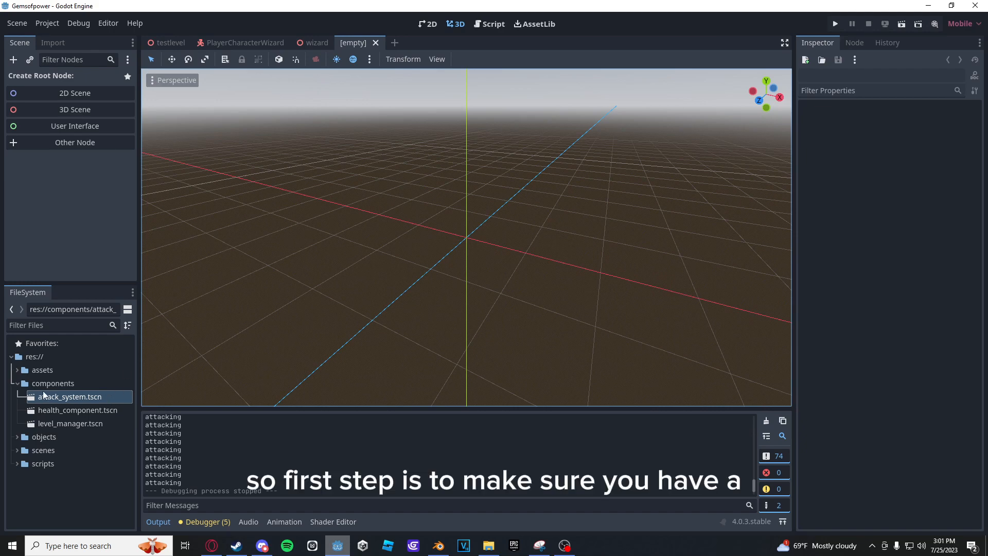
# Step: Import the skeleton model from the exportedglb folder into the project's components folder
pyautogui.click(488, 545)
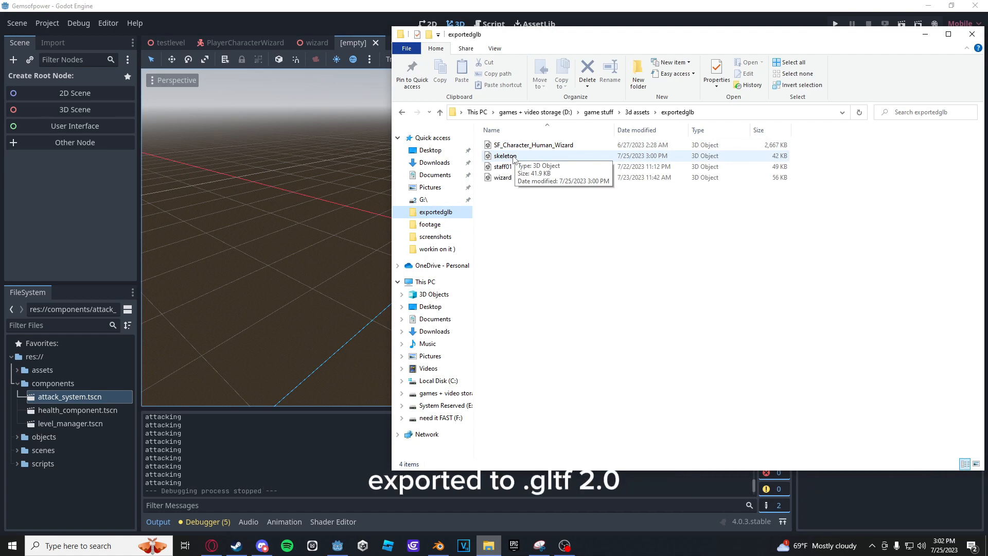
pyautogui.moveTo(513, 159); pyautogui.dragTo(320, 179)
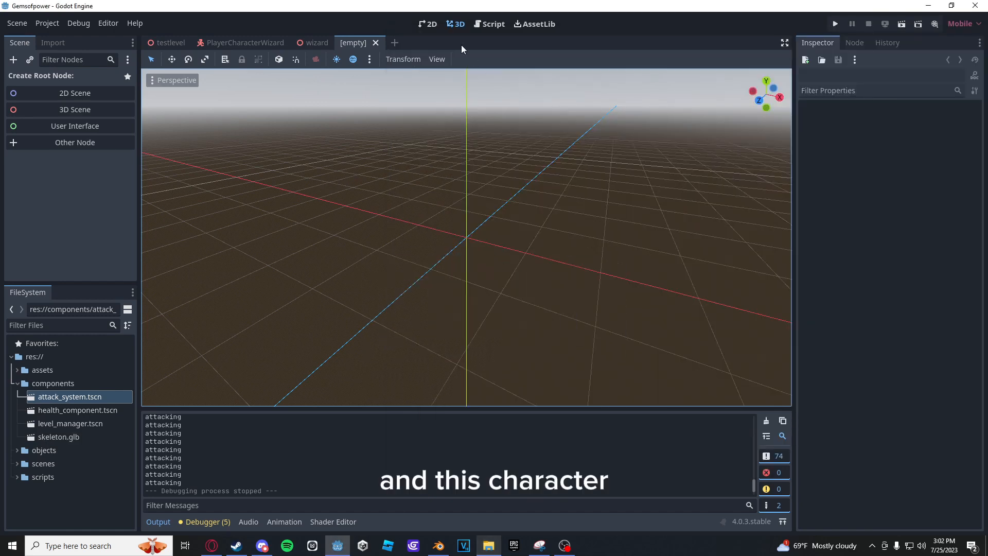
# Step: Examine the scene tree, meshes and materials of skeleton.glb in its advanced import settings, looking for a Skeleton3D node
pyautogui.doubleClick(56, 437)
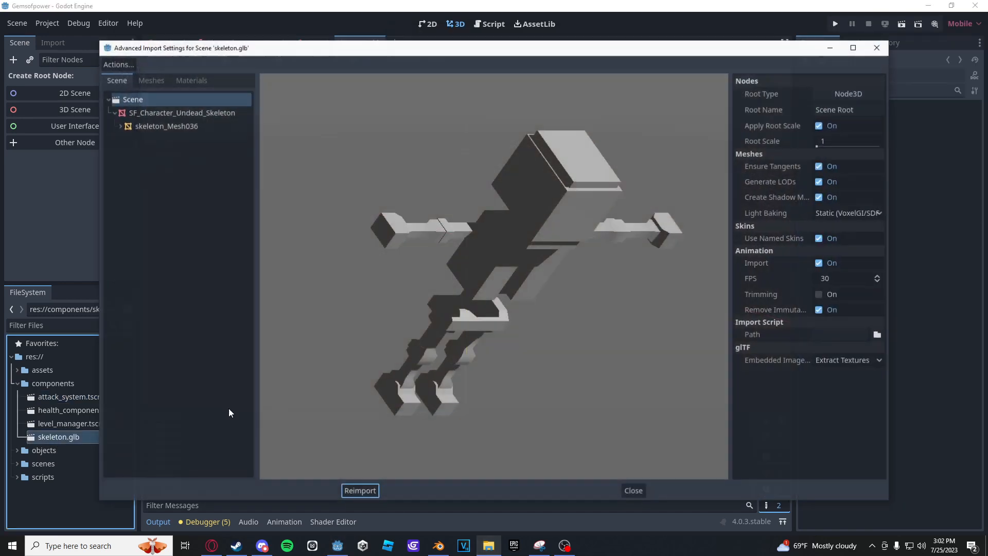
pyautogui.moveTo(475, 212)
pyautogui.mouseDown()
pyautogui.moveTo(472, 221)
pyautogui.moveTo(421, 202)
pyautogui.moveTo(480, 195)
pyautogui.moveTo(448, 215)
pyautogui.moveTo(465, 213)
pyautogui.mouseUp()
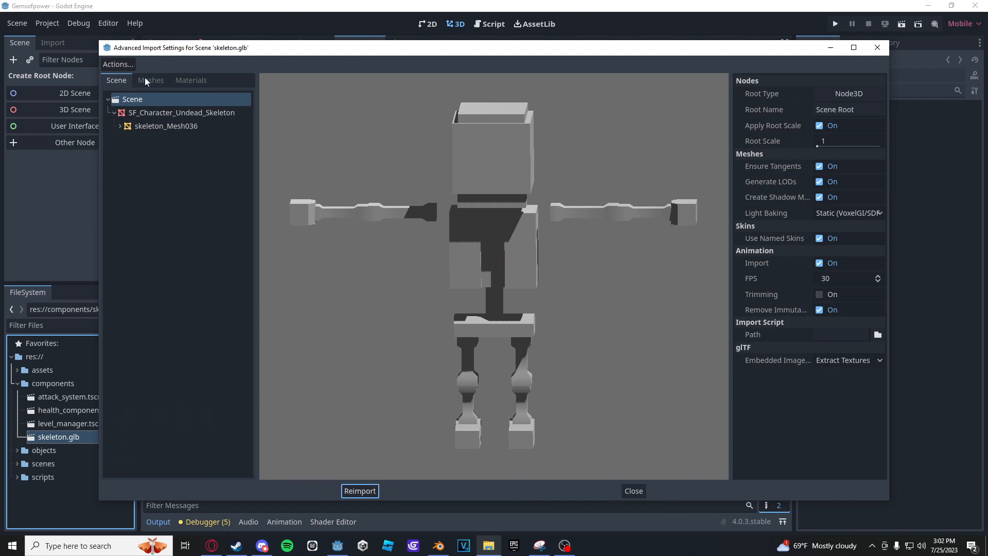
pyautogui.click(162, 126)
pyautogui.click(121, 96)
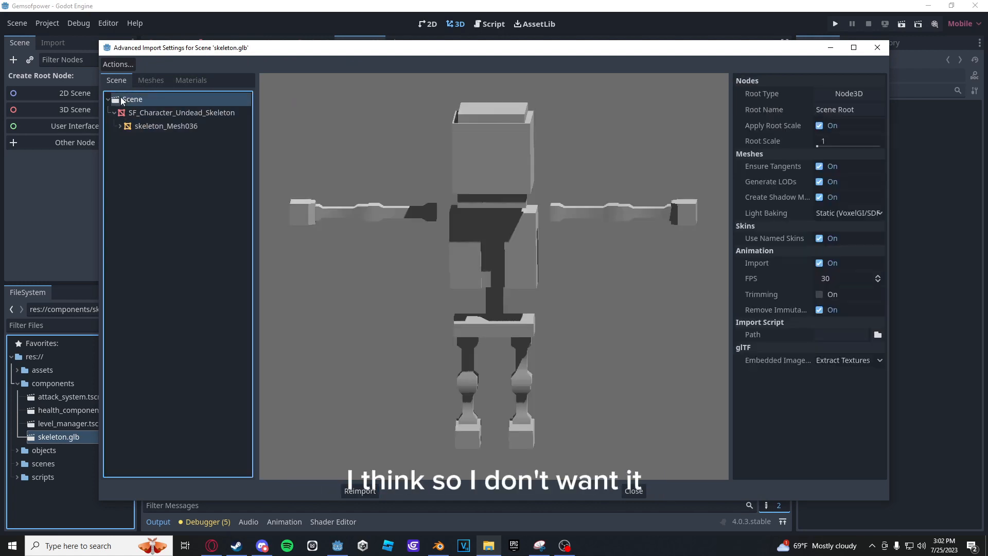
pyautogui.click(151, 77)
pyautogui.click(114, 79)
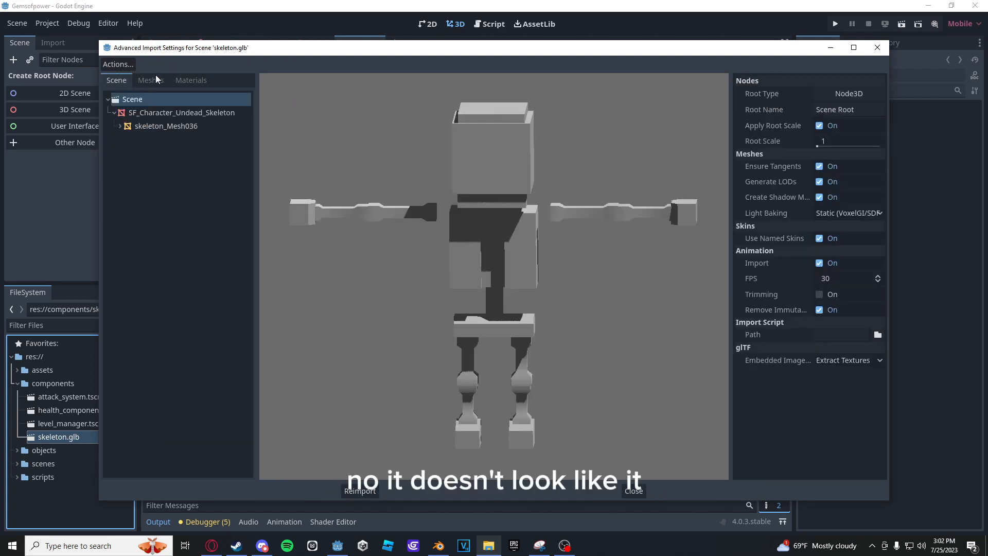
pyautogui.click(155, 75)
pyautogui.click(144, 112)
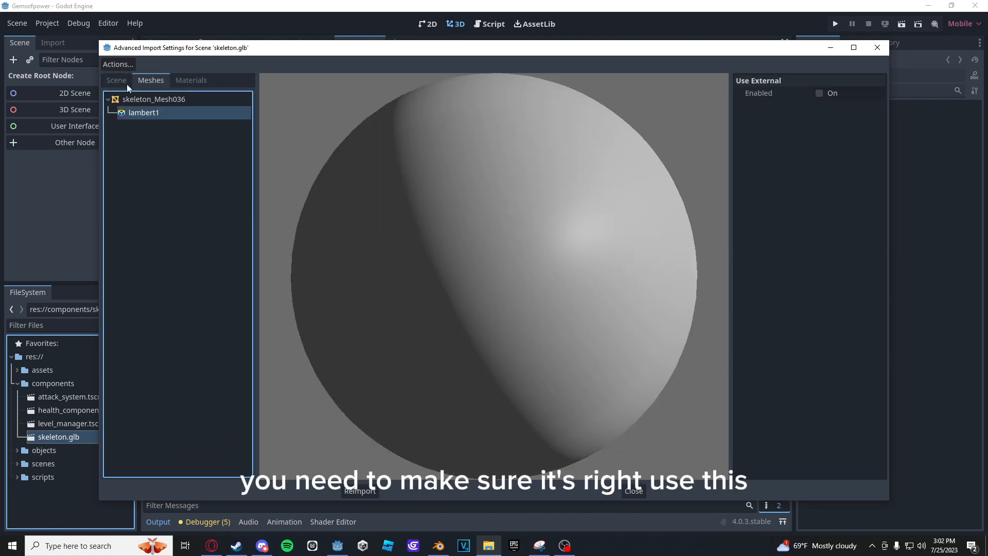
pyautogui.click(190, 80)
pyautogui.click(132, 80)
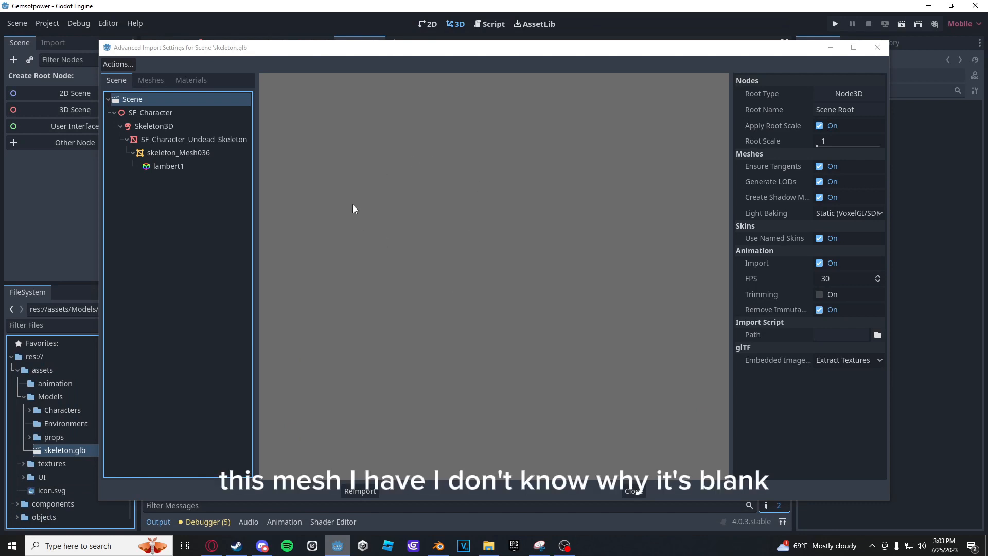
# Step: Check the Skeleton3D node in the import settings of skeleton.glb and reimport the scene
pyautogui.click(147, 125)
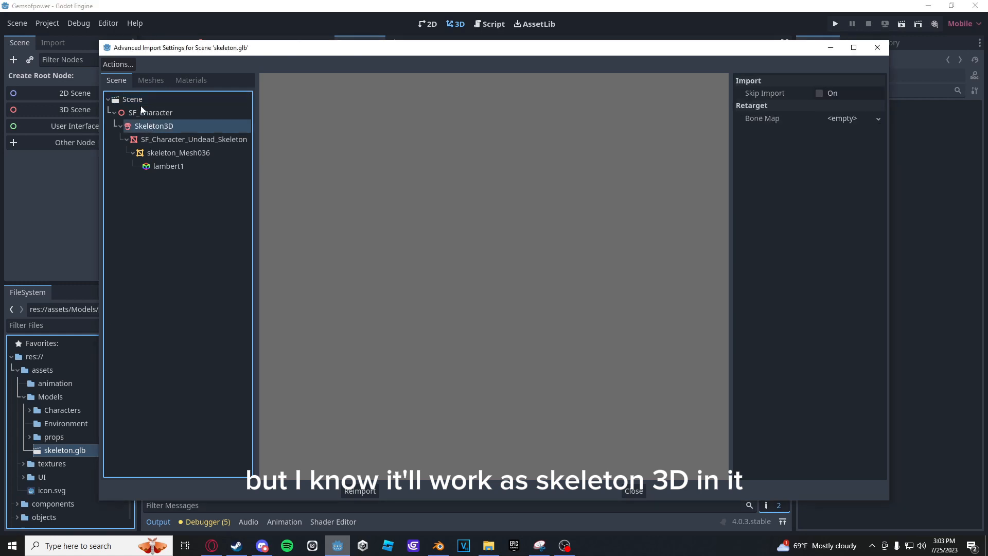
pyautogui.click(140, 99)
pyautogui.click(372, 490)
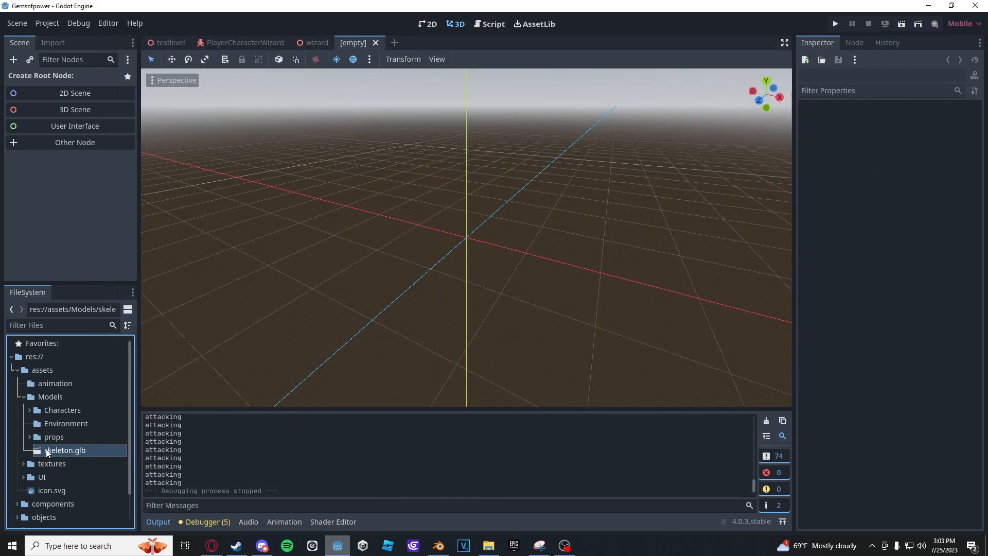
# Step: Move skeleton.glb into the Characters folder under Models and check its import settings there
pyautogui.moveTo(47, 450); pyautogui.dragTo(47, 413)
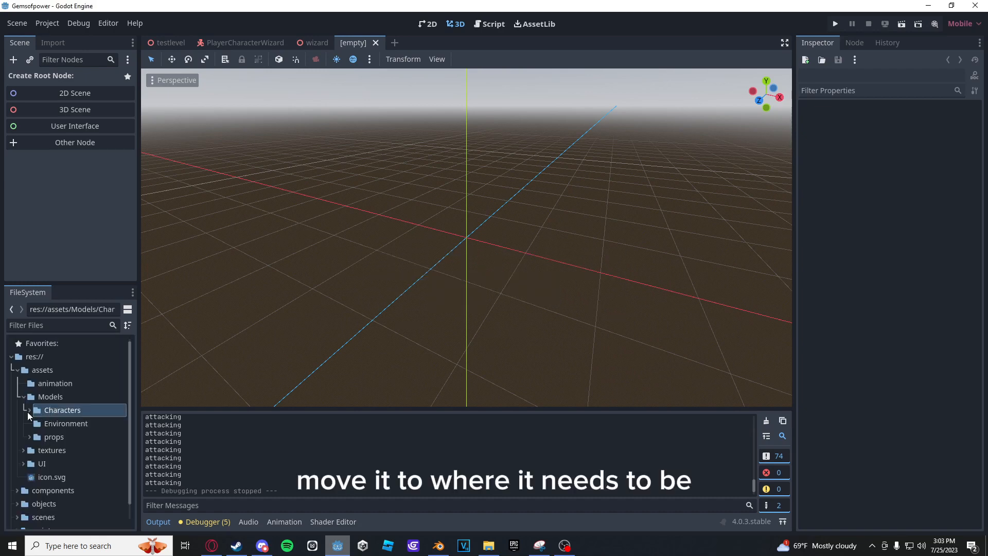
pyautogui.click(29, 410)
pyautogui.doubleClick(66, 423)
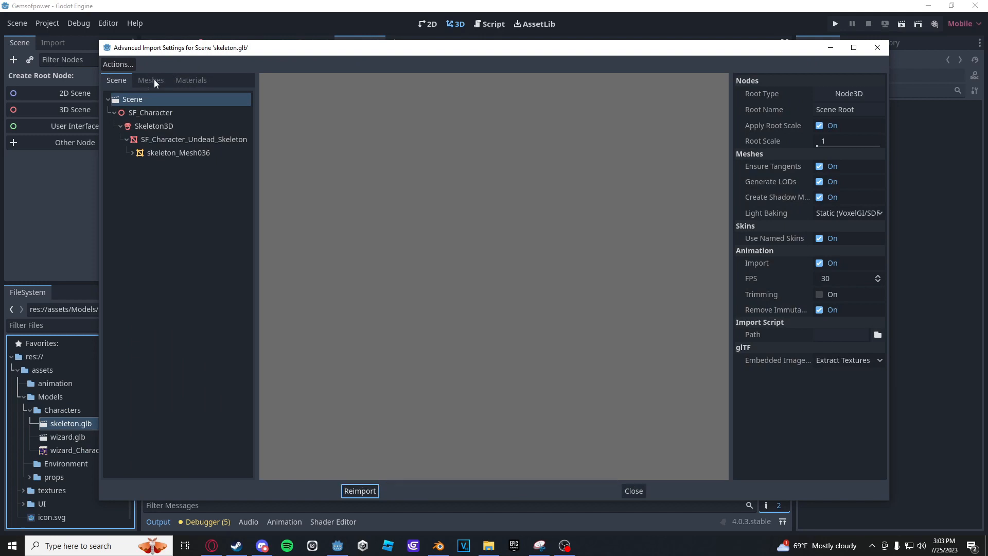
pyautogui.click(631, 493)
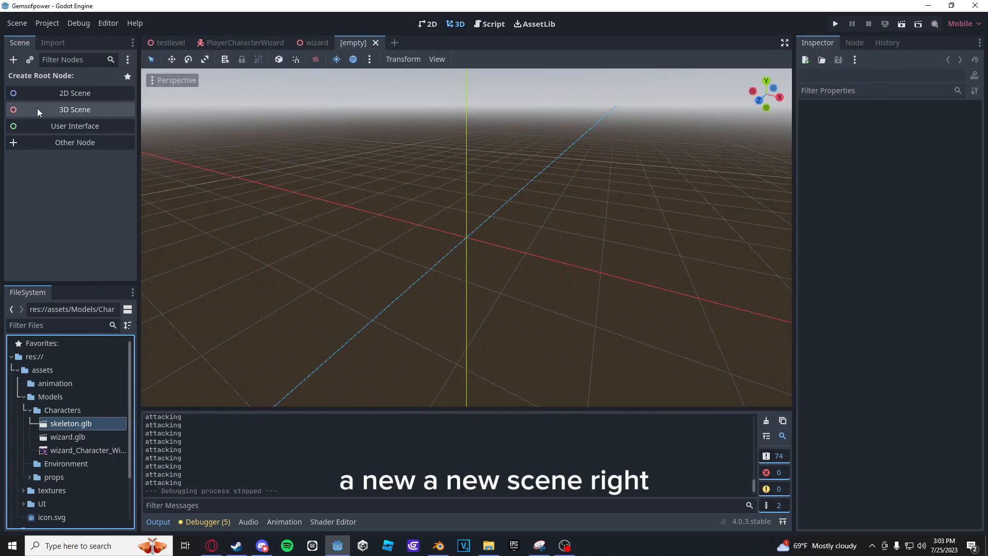
# Step: Place an instance of skeleton.glb under a Node3D root near the origin of the new 3D scene
pyautogui.moveTo(78, 426); pyautogui.dragTo(469, 233)
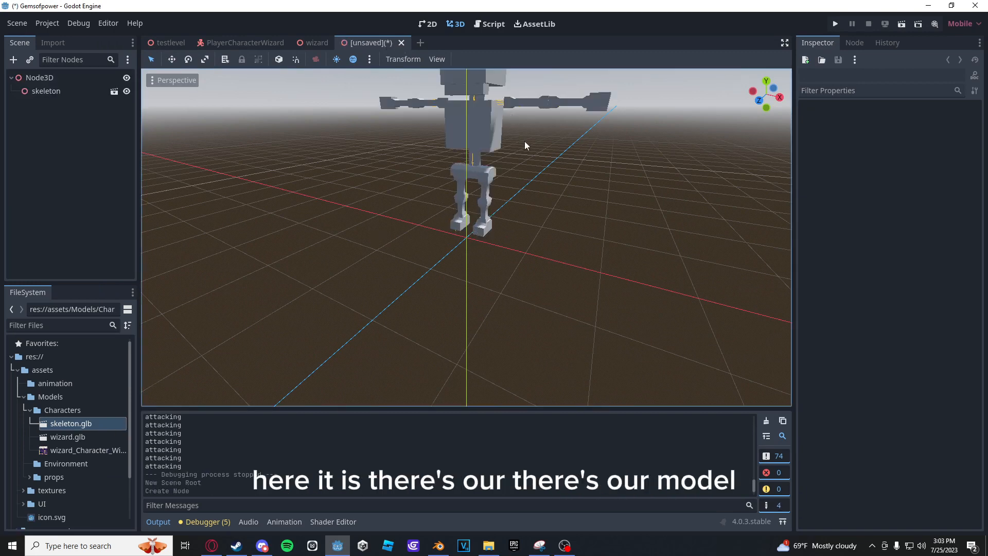
pyautogui.moveTo(524, 141); pyautogui.dragTo(541, 140, button='middle')
pyautogui.moveTo(588, 139); pyautogui.dragTo(335, 141, button='right')
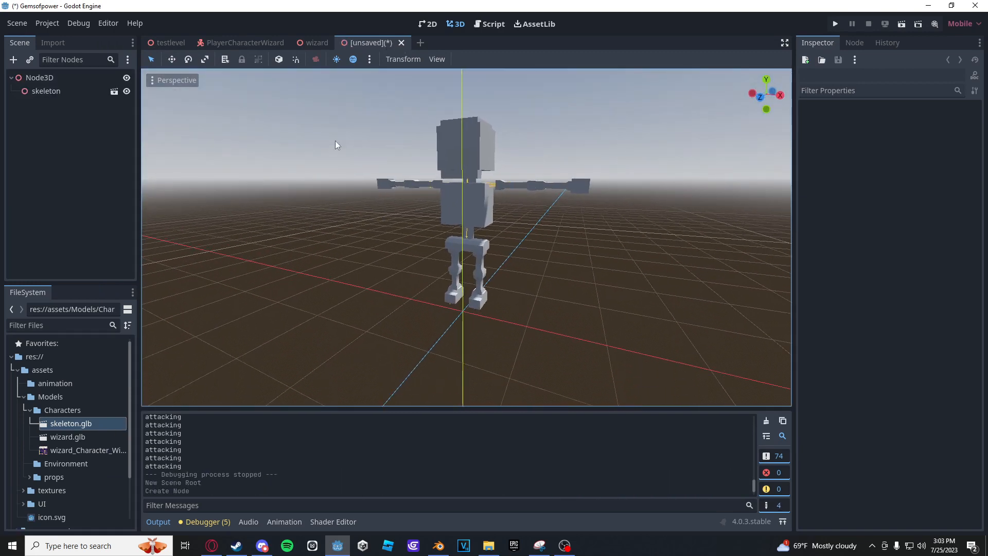
# Step: Create a new inherited scene from the skeleton instance
pyautogui.click(42, 92)
pyautogui.click(114, 92)
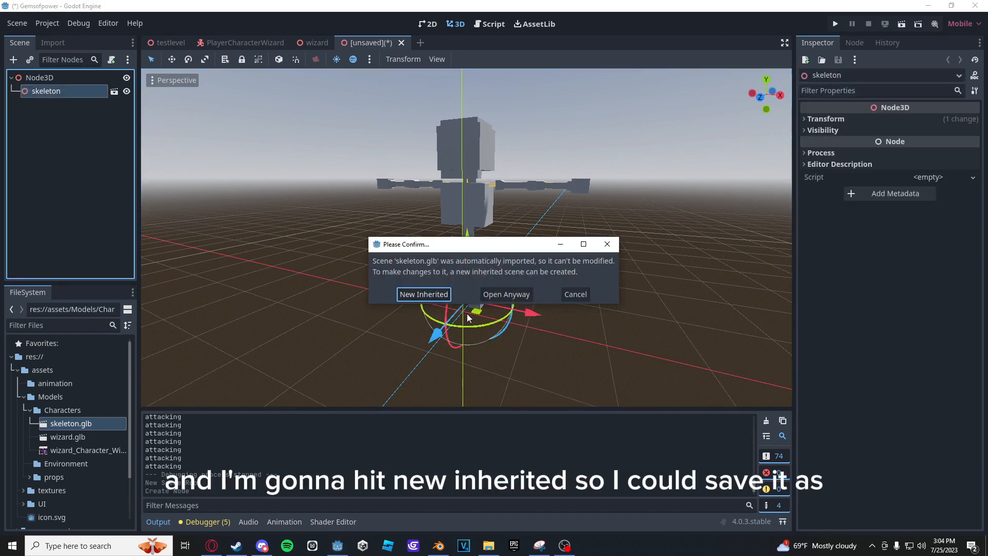
pyautogui.click(431, 293)
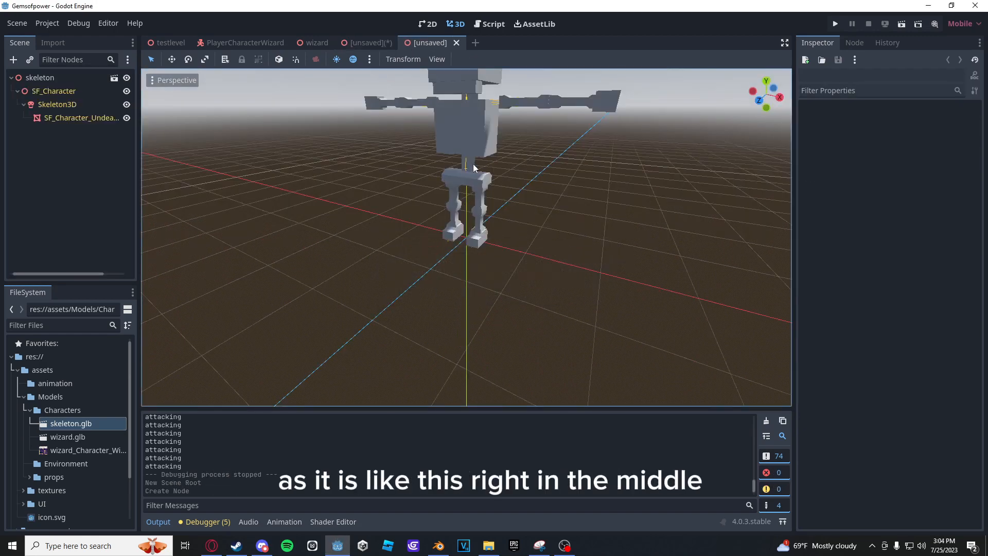
pyautogui.moveTo(473, 166); pyautogui.dragTo(525, 193, button='right')
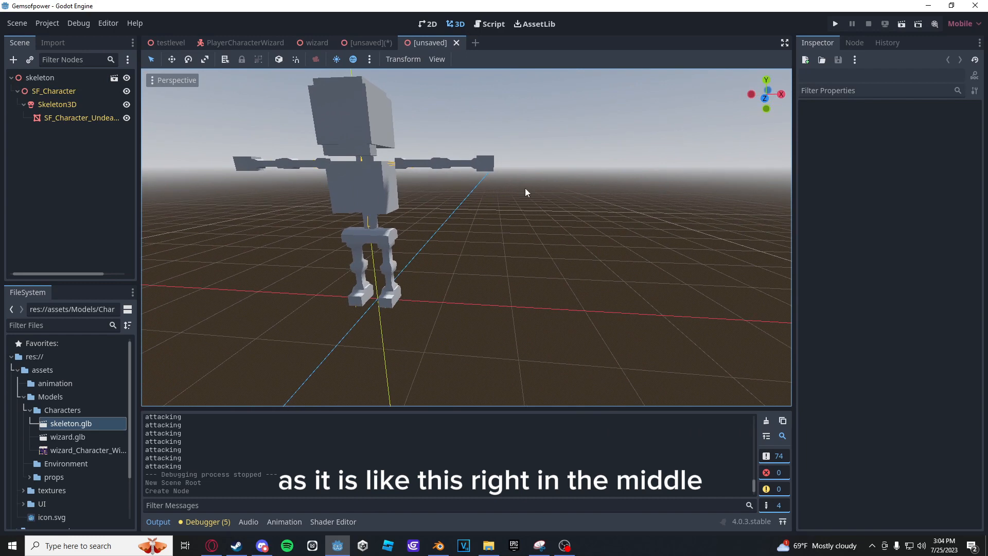
# Step: Close the original unsaved Node3D scene without saving and return to the inherited skeleton scene
pyautogui.click(387, 44)
pyautogui.click(402, 43)
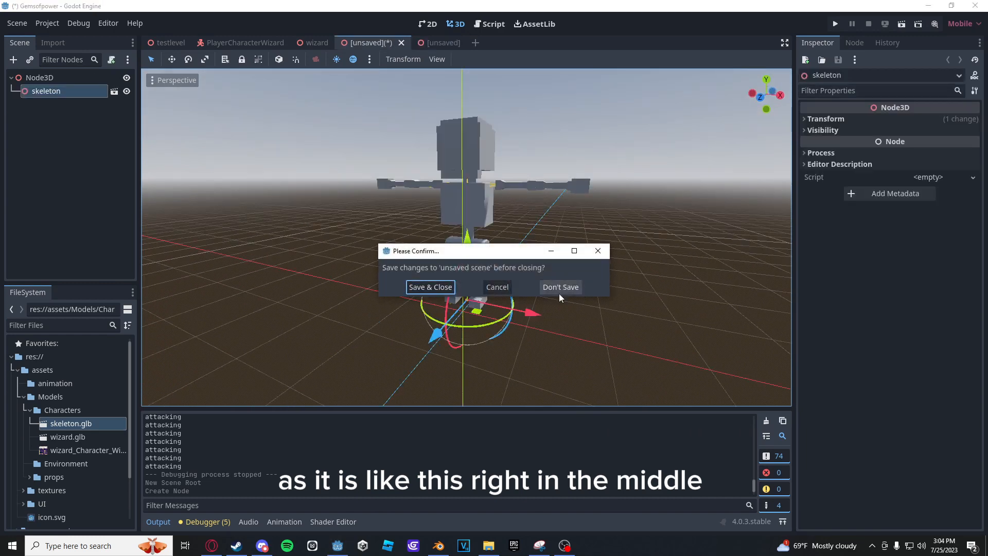
pyautogui.click(556, 287)
pyautogui.click(363, 43)
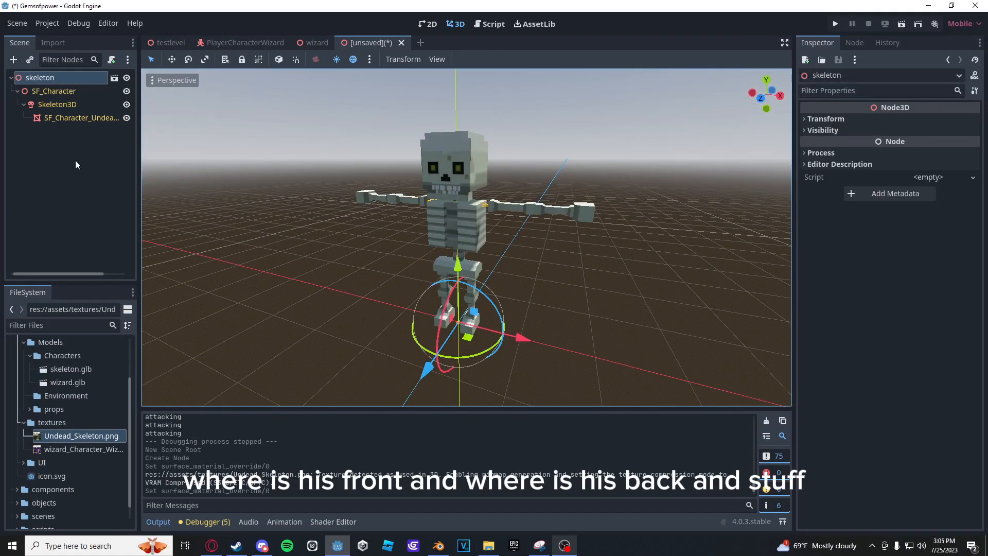
# Step: Select the Skeleton3D node and turn on its bone edit mode
pyautogui.click(42, 105)
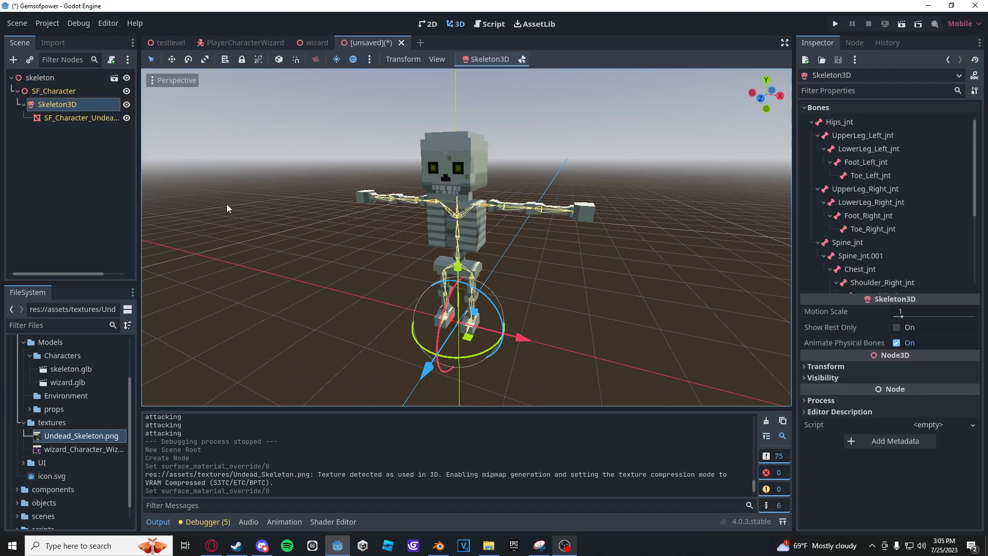
pyautogui.click(492, 204)
pyautogui.click(42, 105)
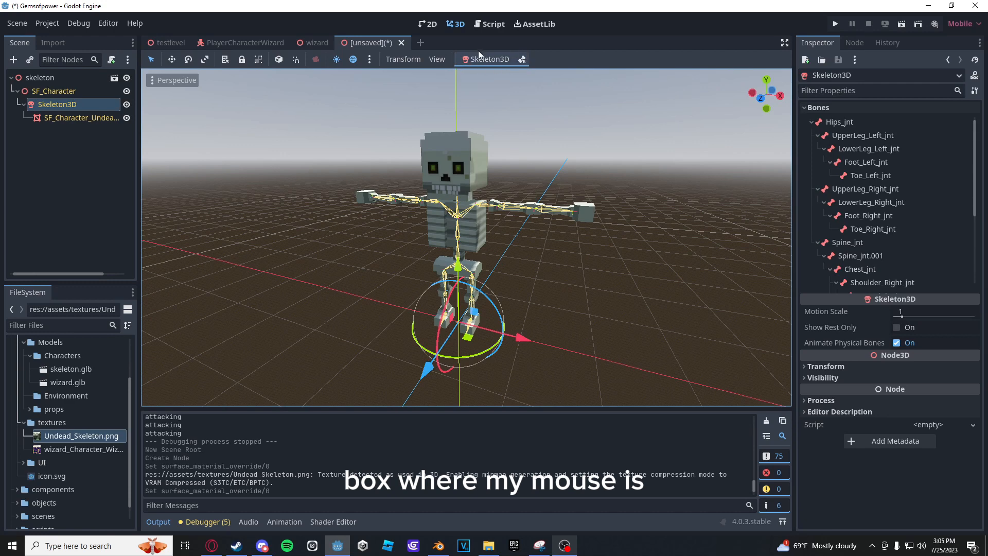
pyautogui.click(522, 59)
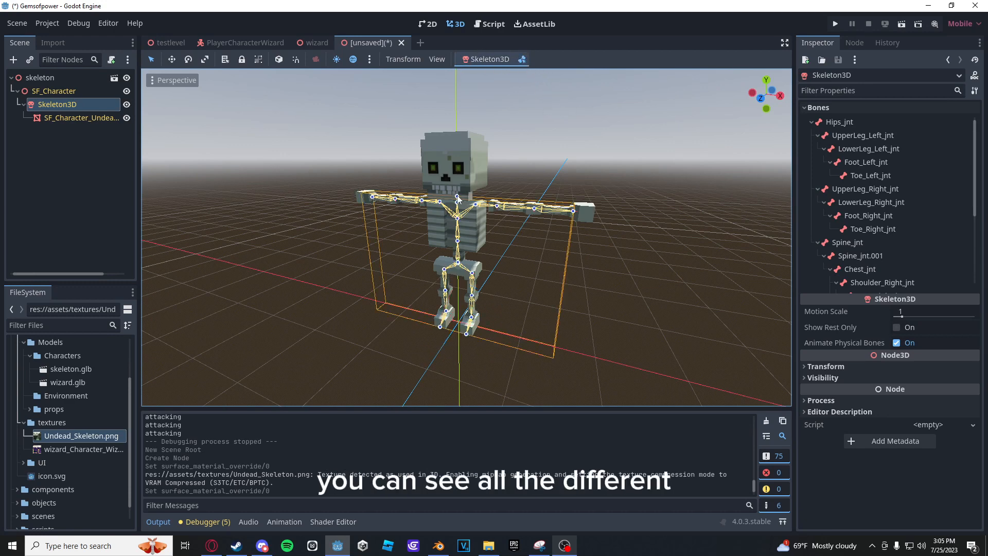
# Step: Try posing the skeleton by rotating the Hand_Left_jnt bone and swinging the Arm_Left_jnt bone downward
pyautogui.click(572, 212)
pyautogui.moveTo(572, 214); pyautogui.dragTo(563, 189, button='middle')
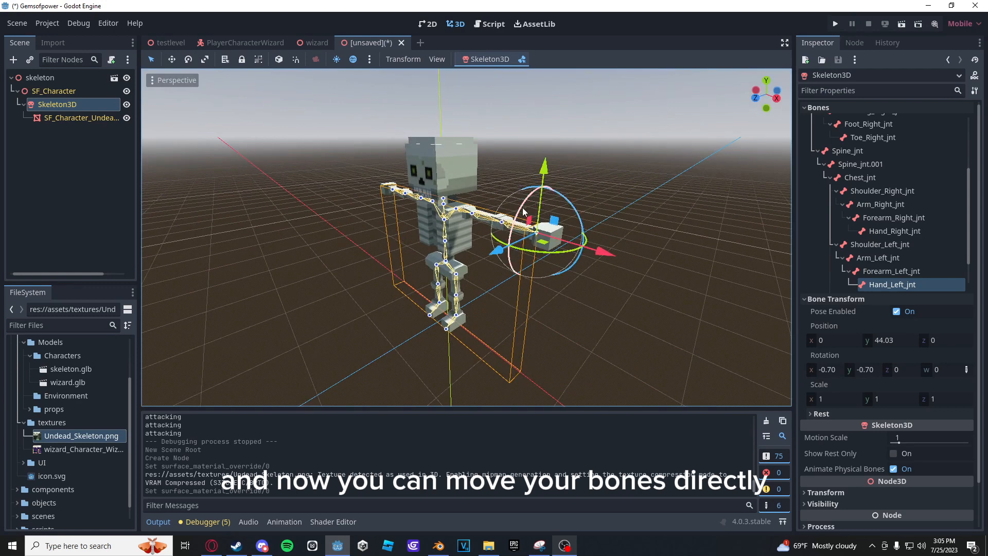
pyautogui.moveTo(546, 188); pyautogui.dragTo(558, 241)
pyautogui.click(473, 213)
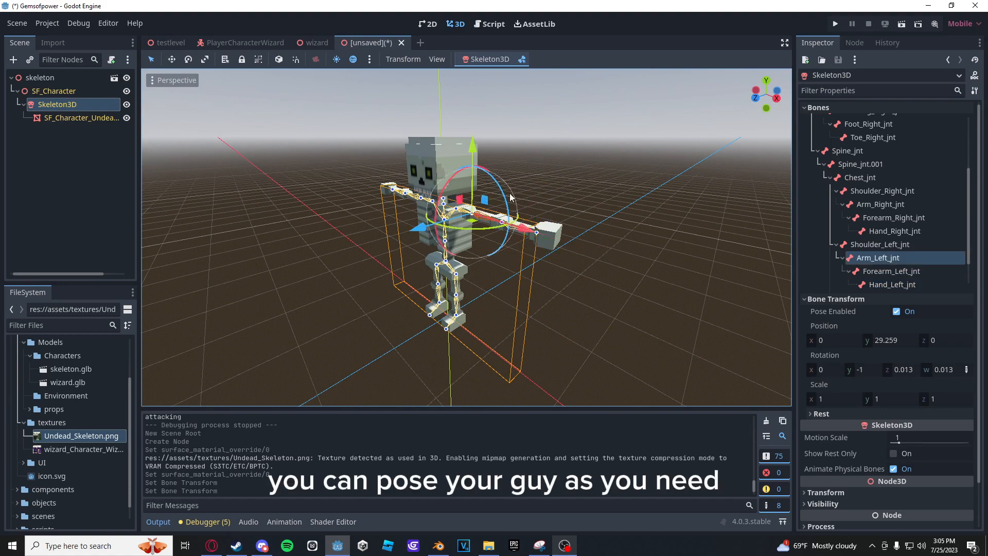
pyautogui.moveTo(509, 193); pyautogui.dragTo(506, 240)
# Step: Try moving the Arm_Left_jnt bone away from the body and back, and pull the Forearm_Left_jnt bone outward
pyautogui.moveTo(511, 193); pyautogui.dragTo(568, 189, button='middle')
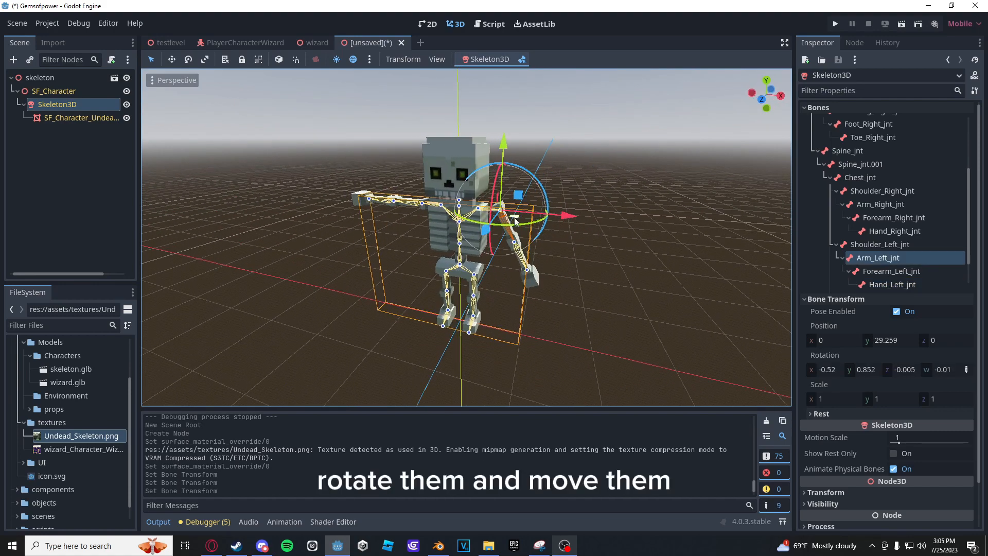
pyautogui.moveTo(485, 230); pyautogui.dragTo(451, 275)
pyautogui.moveTo(530, 207); pyautogui.dragTo(446, 231, button='middle')
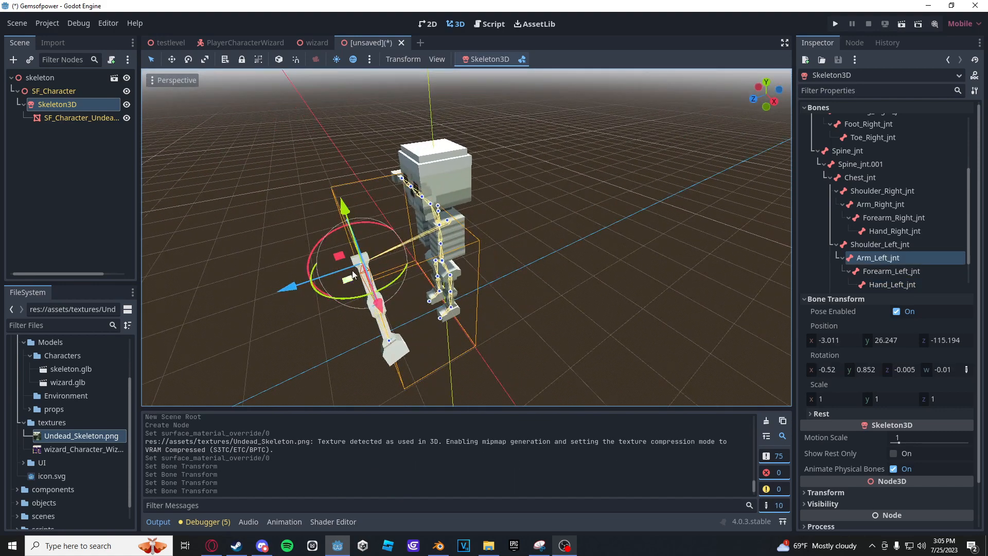
pyautogui.moveTo(294, 288); pyautogui.dragTo(413, 261)
pyautogui.moveTo(413, 261); pyautogui.dragTo(451, 222, button='middle')
pyautogui.click(490, 245)
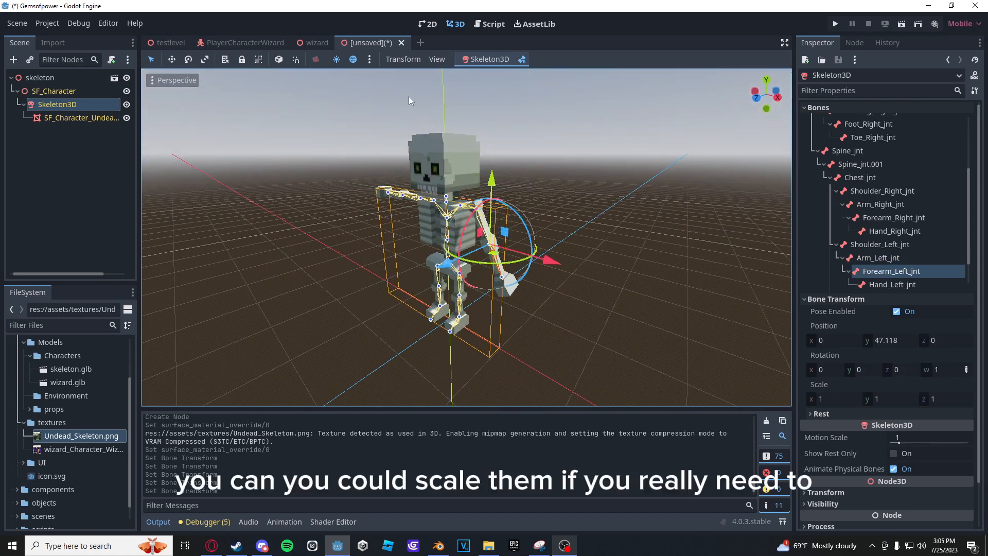
pyautogui.moveTo(505, 231); pyautogui.dragTo(586, 186)
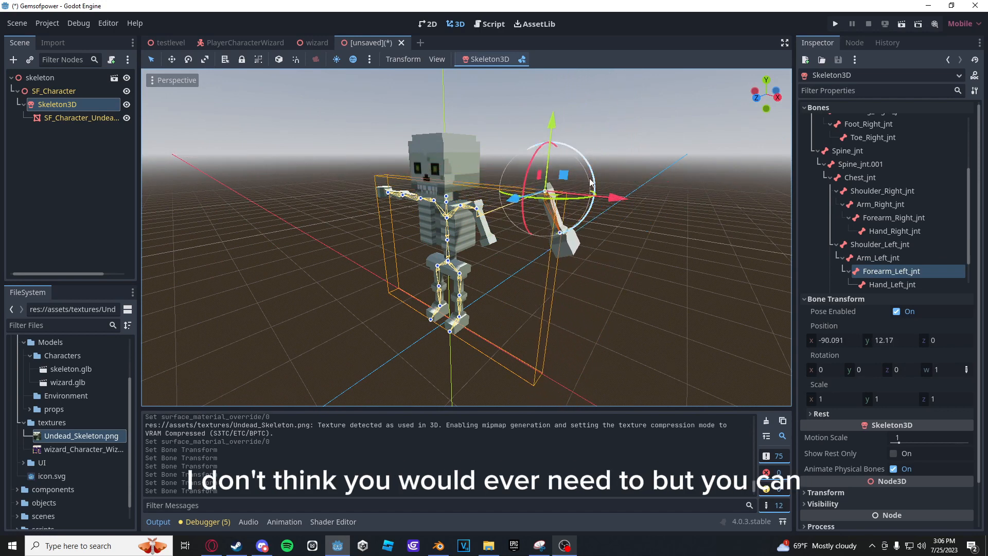
# Step: Undo all the trial bone transforms on the left arm and clear the bone selection
pyautogui.hotkey('ctrl', 'z')
pyautogui.hotkey('ctrl', 'z')
pyautogui.hotkey('ctrl', 'z')
pyautogui.hotkey('ctrl', 'z')
pyautogui.hotkey('ctrl', 'z')
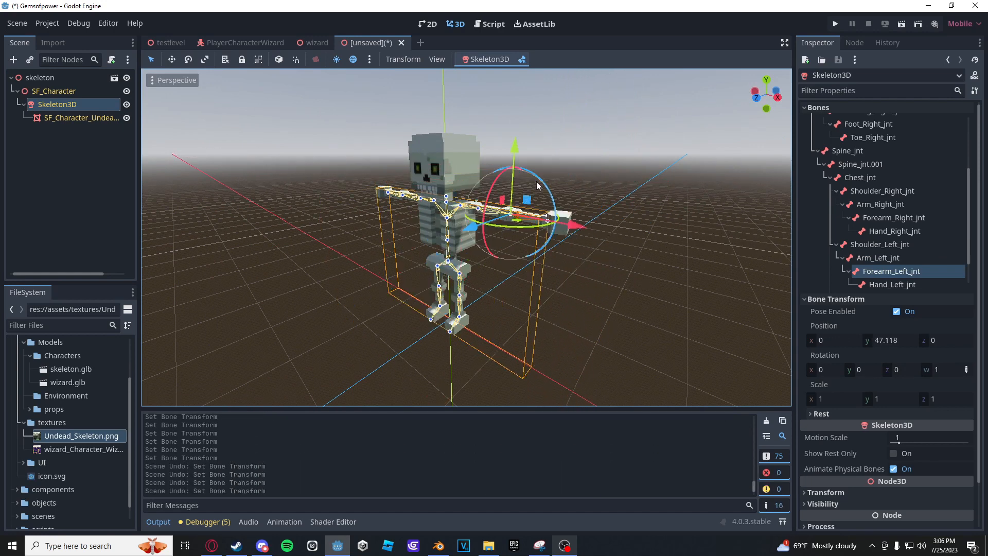
pyautogui.moveTo(474, 156); pyautogui.dragTo(483, 203, button='middle')
pyautogui.scroll(-2, 484, 203)
pyautogui.moveTo(550, 202); pyautogui.dragTo(612, 155, button='middle')
pyautogui.click(619, 153)
pyautogui.moveTo(289, 176); pyautogui.dragTo(292, 167, button='middle')
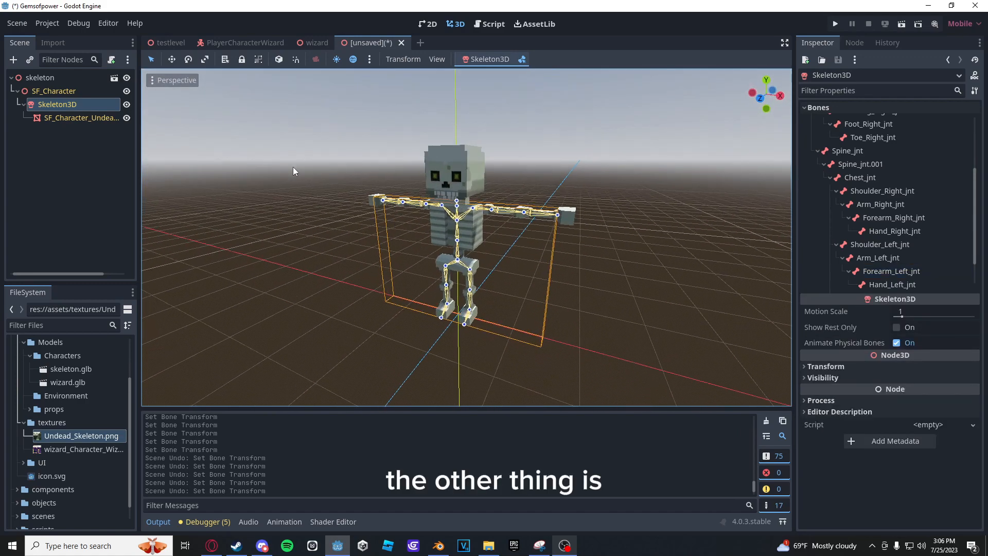
# Step: Add an AnimationPlayer node as a child of the skeleton root node
pyautogui.click(34, 77)
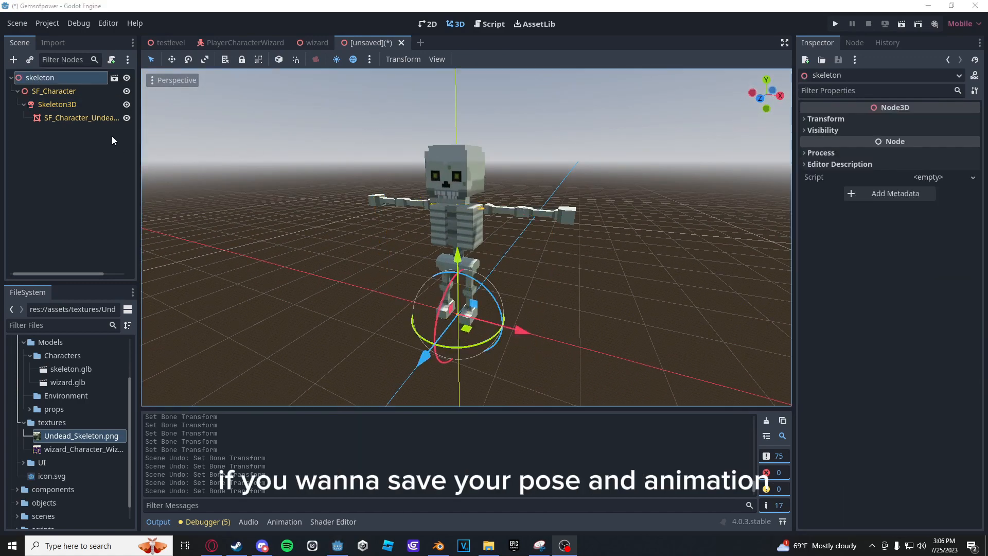
pyautogui.hotkey('ctrl', 'a')
pyautogui.write('Anim')
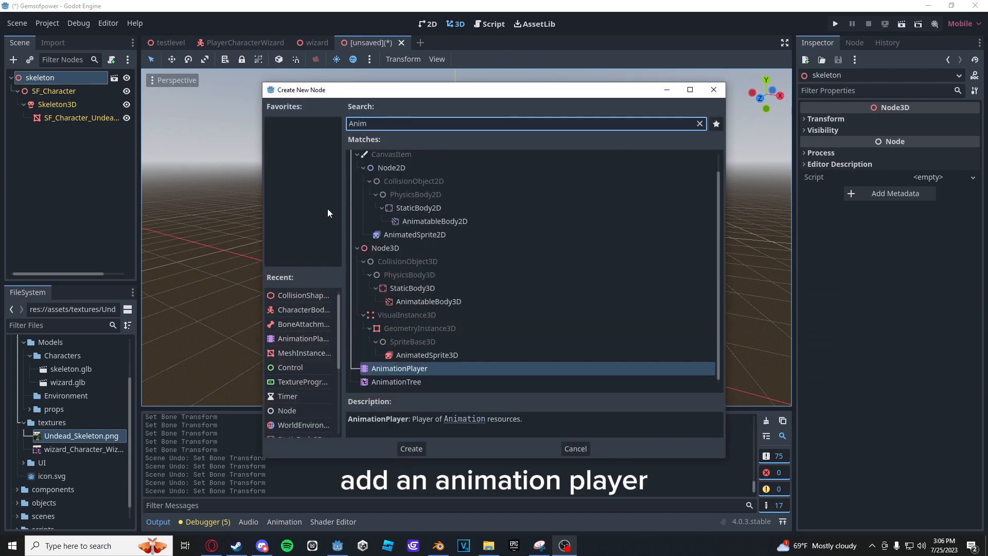
pyautogui.press('Return')
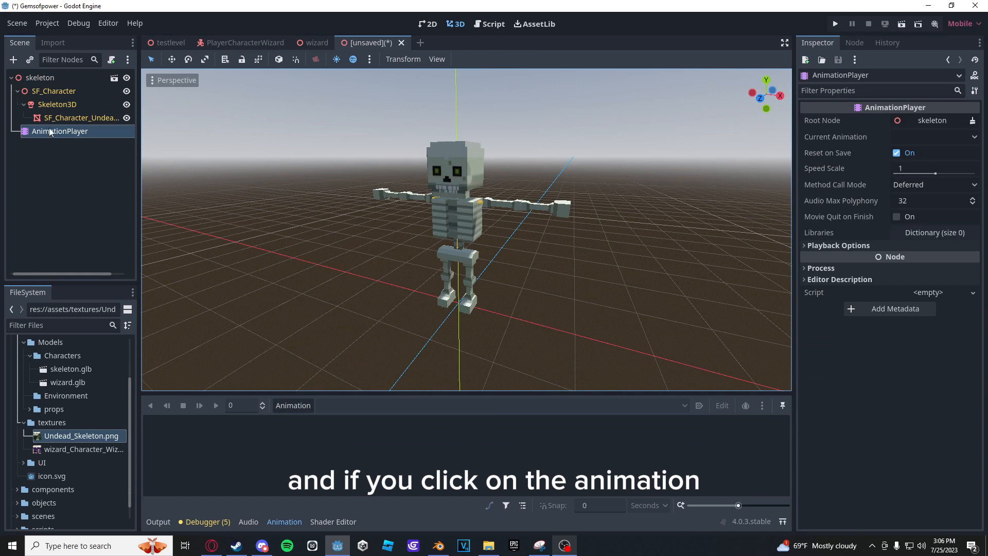
# Step: Create a new animation named test in the AnimationPlayer
pyautogui.click(294, 405)
pyautogui.click(309, 418)
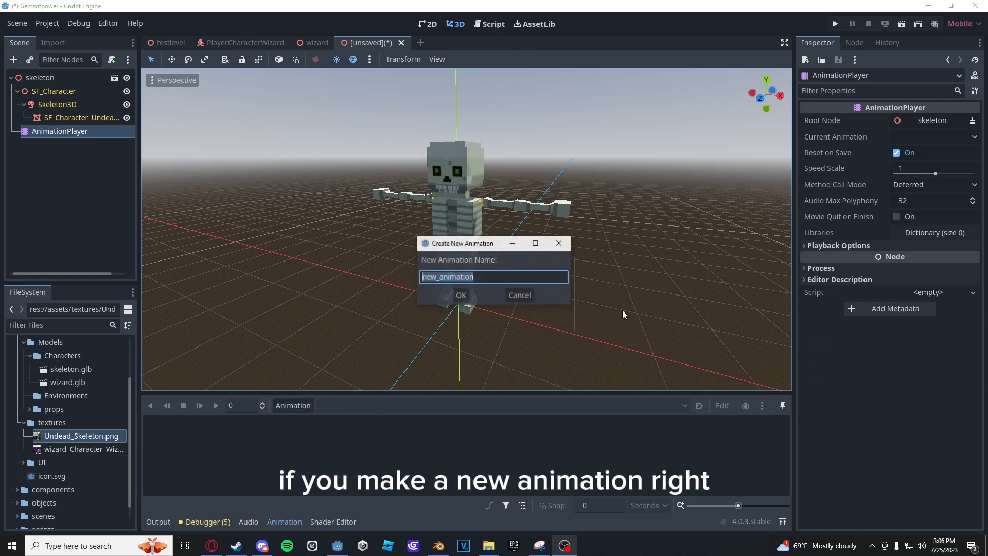
pyautogui.press('BackSpace')
pyautogui.write('test')
pyautogui.press('Return')
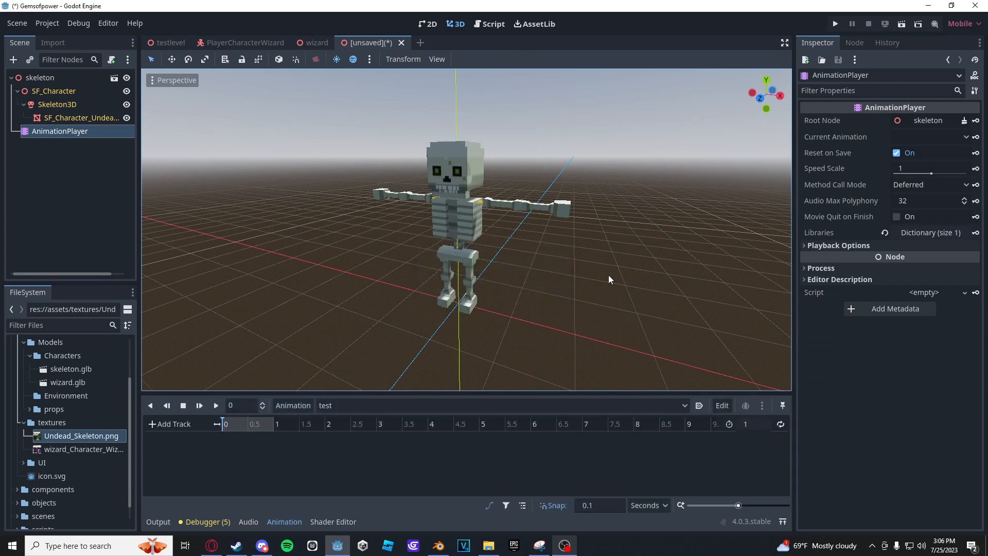
# Step: Select the Skeleton3D node and enable the translation and rotation masks for inserting bone keys
pyautogui.click(73, 133)
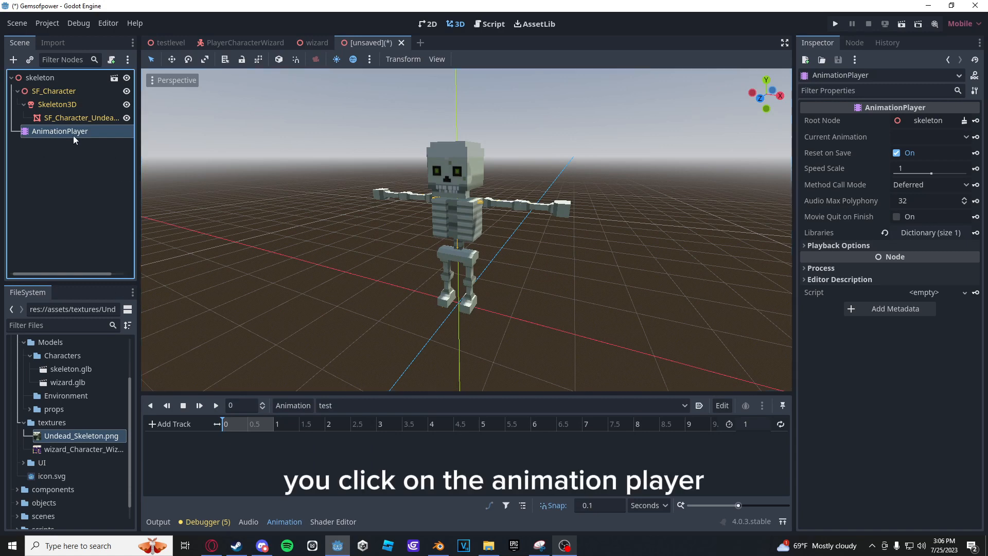
pyautogui.click(93, 103)
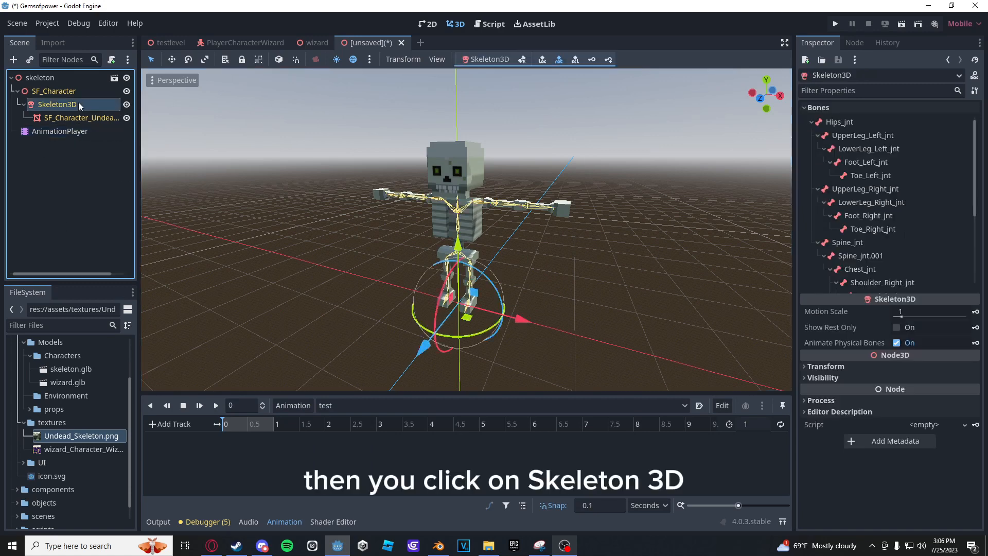
pyautogui.moveTo(562, 81); pyautogui.dragTo(554, 110, button='middle')
pyautogui.click(558, 59)
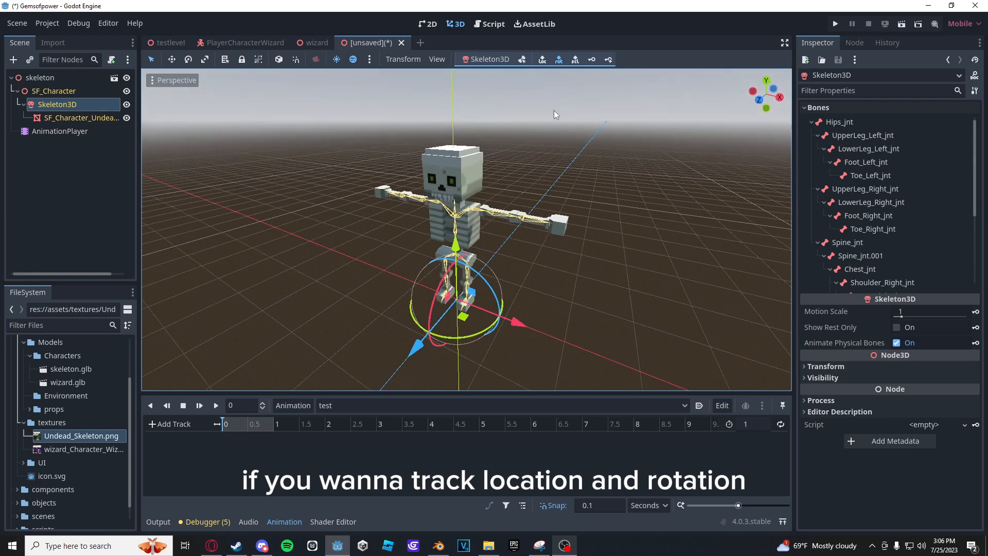
pyautogui.click(542, 60)
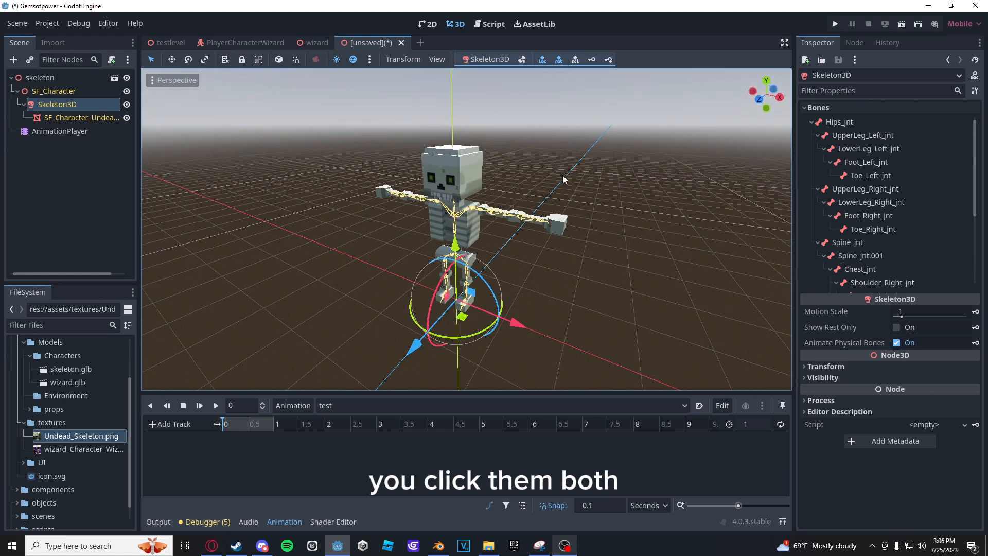
# Step: Insert a key for all bone poses at 0 s and accept creating a new track for each bone
pyautogui.moveTo(546, 154); pyautogui.dragTo(564, 130, button='middle')
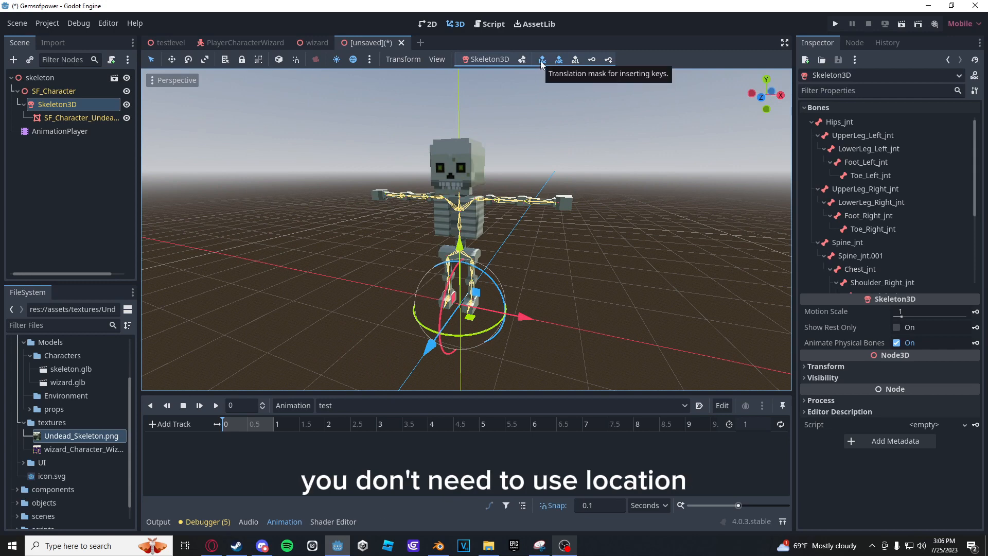
pyautogui.moveTo(565, 114)
pyautogui.mouseDown(button='middle')
pyautogui.moveTo(540, 120)
pyautogui.moveTo(554, 125)
pyautogui.mouseUp(button='middle')
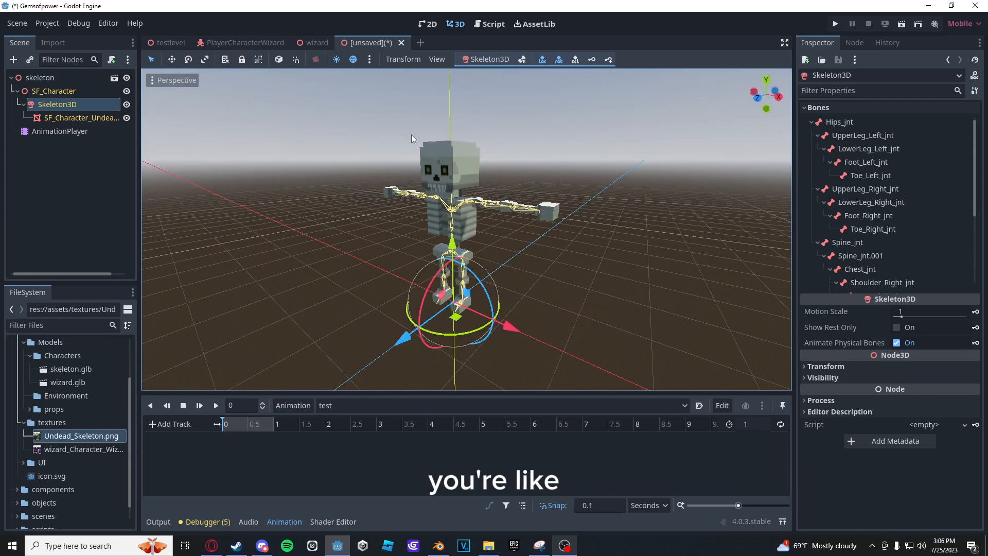
pyautogui.moveTo(412, 134); pyautogui.dragTo(390, 154, button='middle')
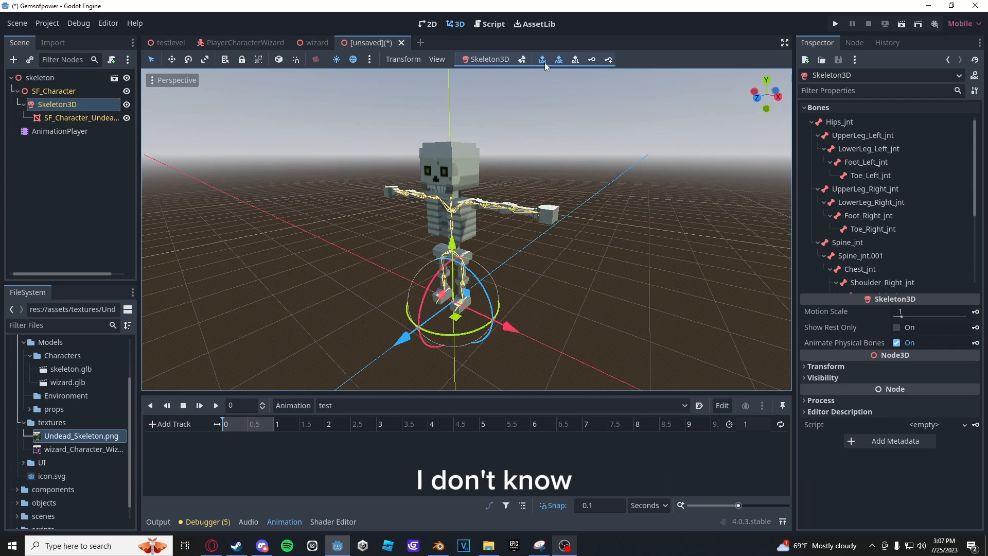
pyautogui.moveTo(601, 212); pyautogui.dragTo(591, 123, button='middle')
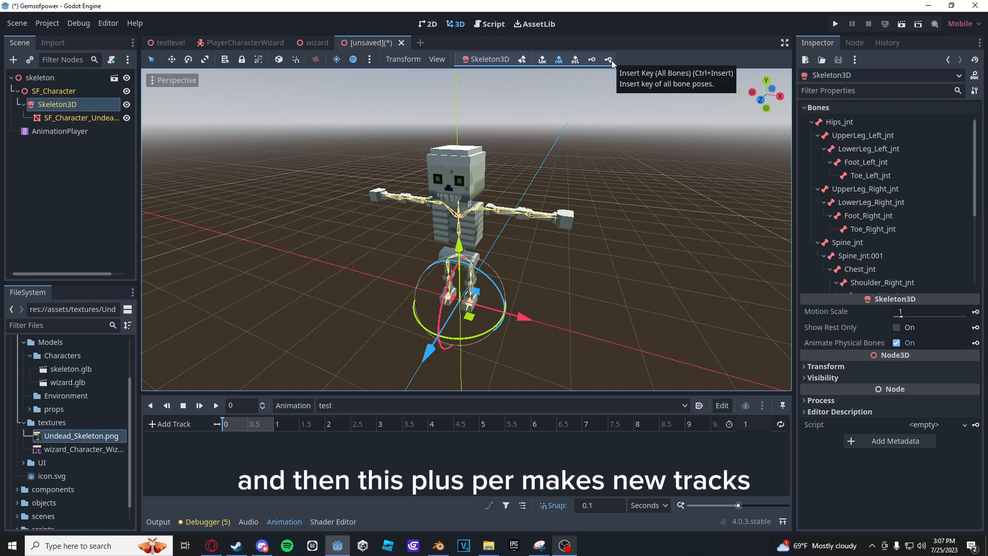
pyautogui.click(609, 60)
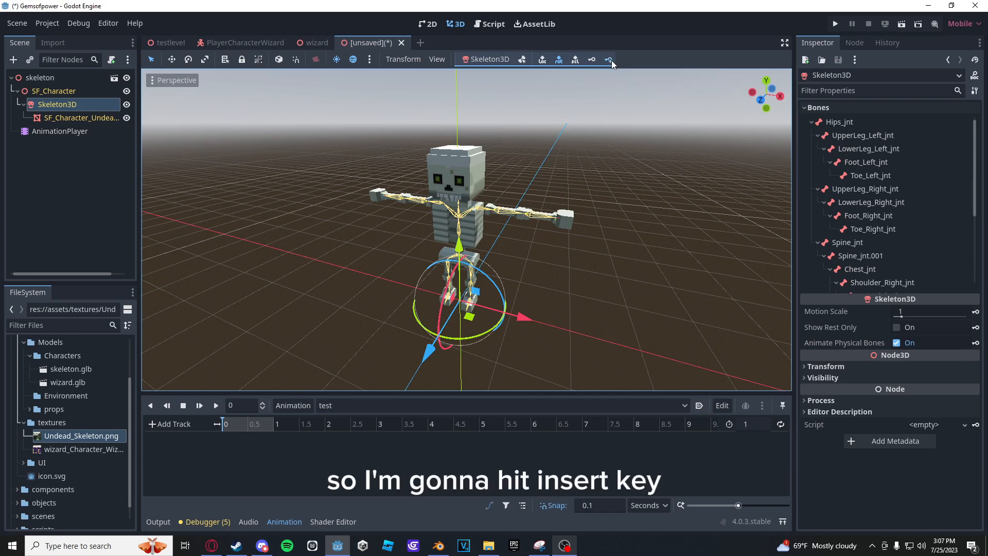
pyautogui.click(466, 295)
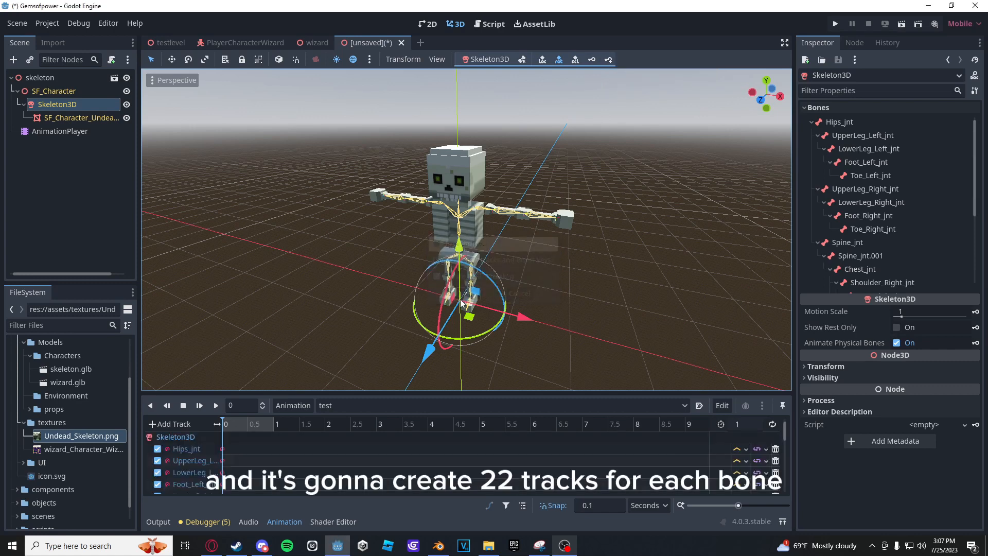
pyautogui.scroll(-3, 282, 456)
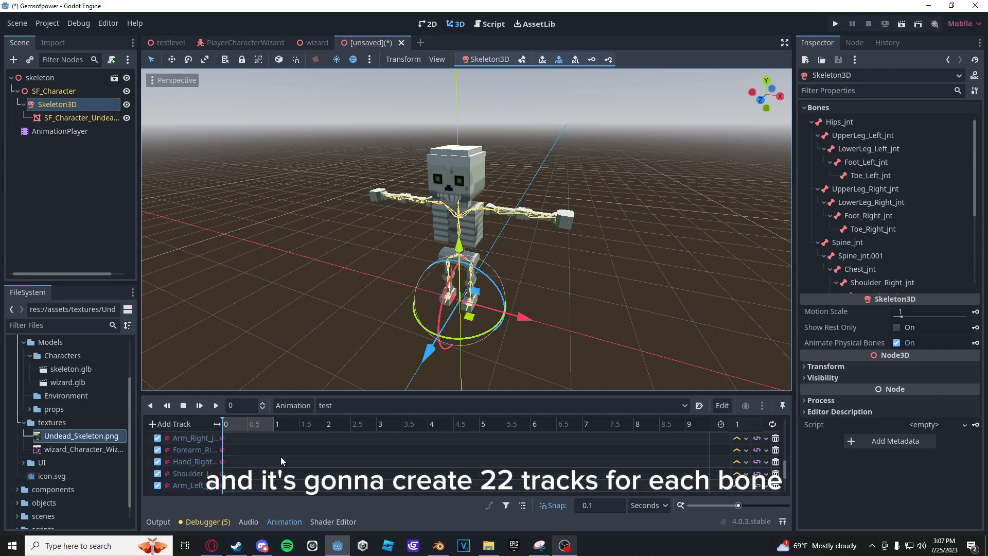
pyautogui.scroll(3, 280, 456)
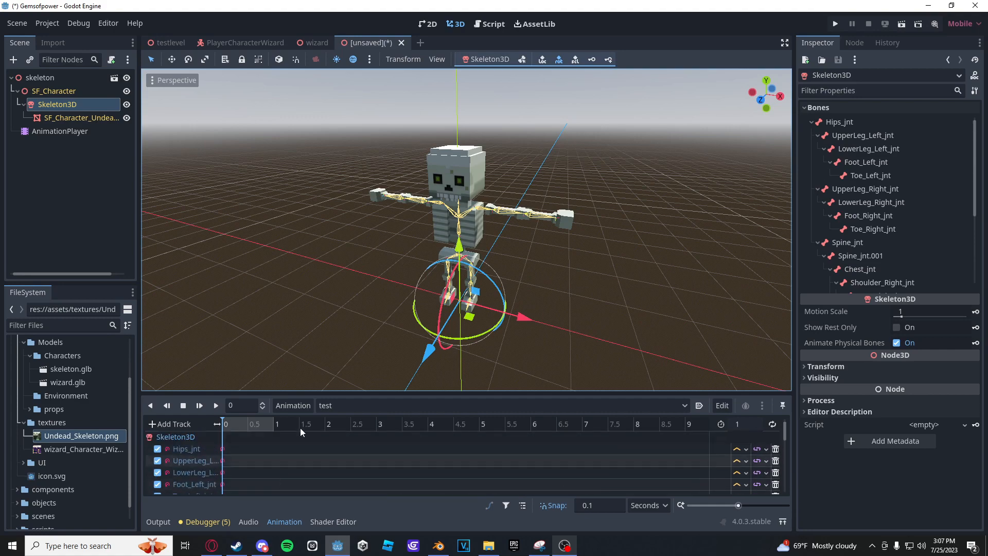
# Step: Turn on the skeleton's edit mode and rotate the Arm_Left_jnt bone down toward the body
pyautogui.click(521, 61)
pyautogui.moveTo(496, 193); pyautogui.dragTo(509, 165, button='middle')
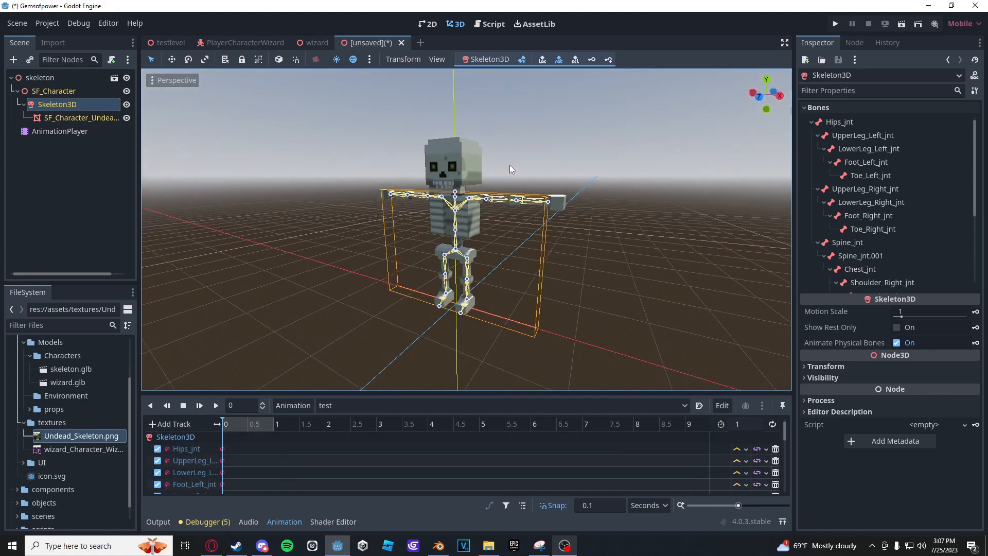
pyautogui.click(487, 198)
pyautogui.moveTo(510, 154); pyautogui.dragTo(535, 204)
pyautogui.moveTo(535, 203); pyautogui.dragTo(592, 206, button='middle')
# Step: Try rotating the Arm_Right_jnt bone down to the side of the body
pyautogui.click(431, 197)
pyautogui.moveTo(401, 164); pyautogui.dragTo(389, 206)
pyautogui.moveTo(355, 175)
pyautogui.mouseDown(button='middle')
pyautogui.moveTo(316, 168)
pyautogui.moveTo(355, 171)
pyautogui.mouseUp(button='middle')
pyautogui.moveTo(398, 172); pyautogui.dragTo(397, 188)
pyautogui.moveTo(396, 189); pyautogui.dragTo(365, 190, button='middle')
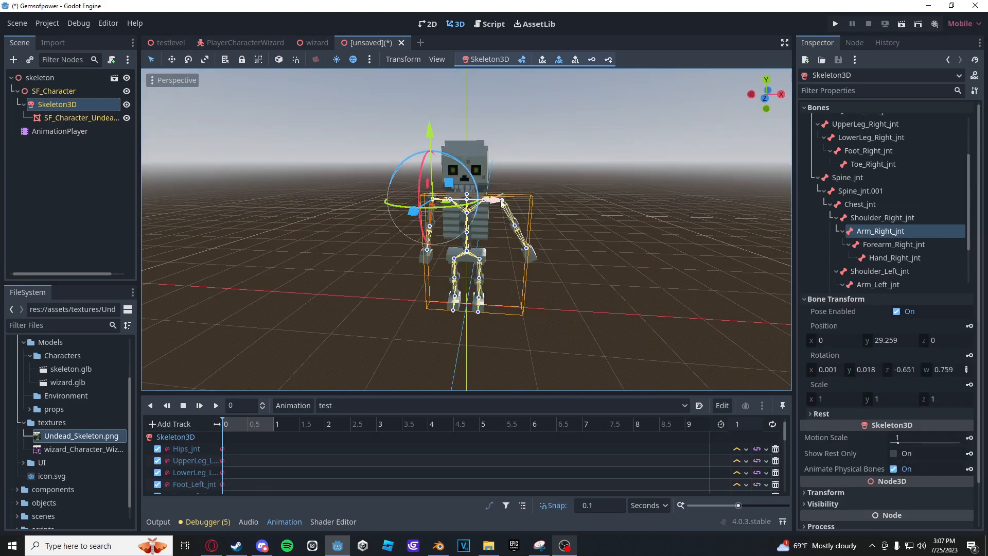
# Step: Try rotating the Arm_Left_jnt bone further down beside the body and clear the bone selection
pyautogui.click(503, 199)
pyautogui.moveTo(538, 170); pyautogui.dragTo(546, 187)
pyautogui.moveTo(525, 188); pyautogui.dragTo(411, 184, button='middle')
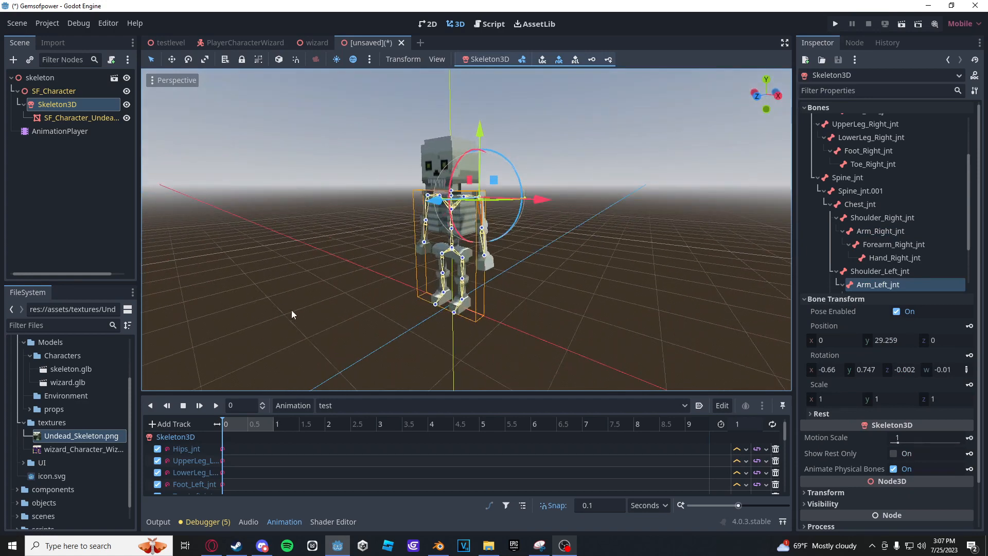
pyautogui.click(292, 309)
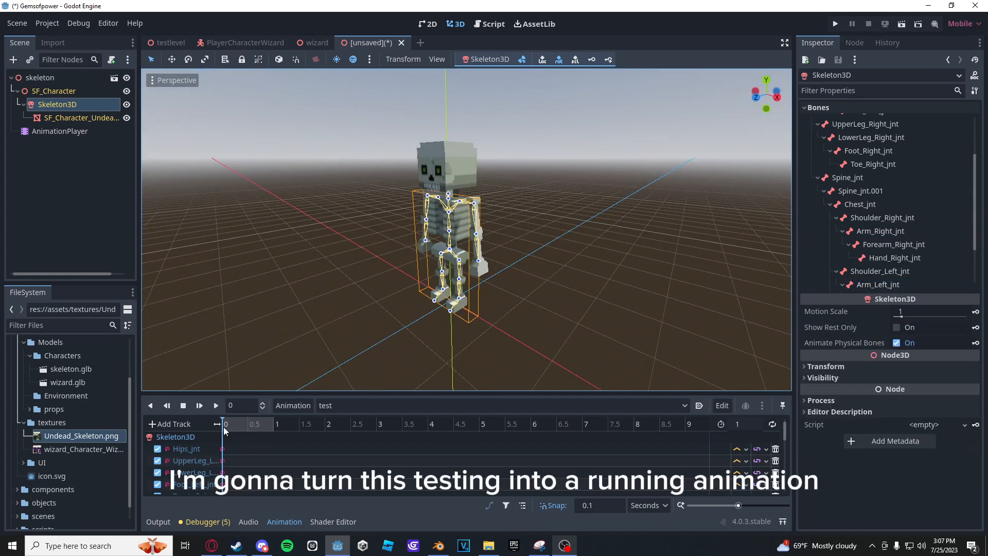
# Step: At 0 s in the test animation, lower the Arm_Left_jnt and Arm_Right_jnt bones to the sides of the body
pyautogui.click(248, 424)
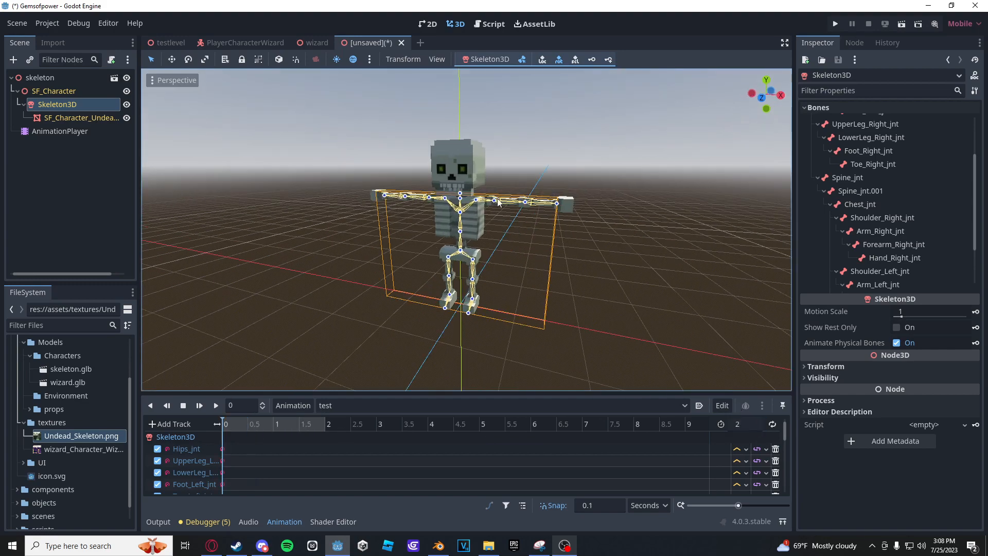
pyautogui.click(444, 204)
pyautogui.scroll(2, 445, 204)
pyautogui.moveTo(399, 180); pyautogui.dragTo(419, 240)
pyautogui.moveTo(422, 247); pyautogui.dragTo(360, 224, button='middle')
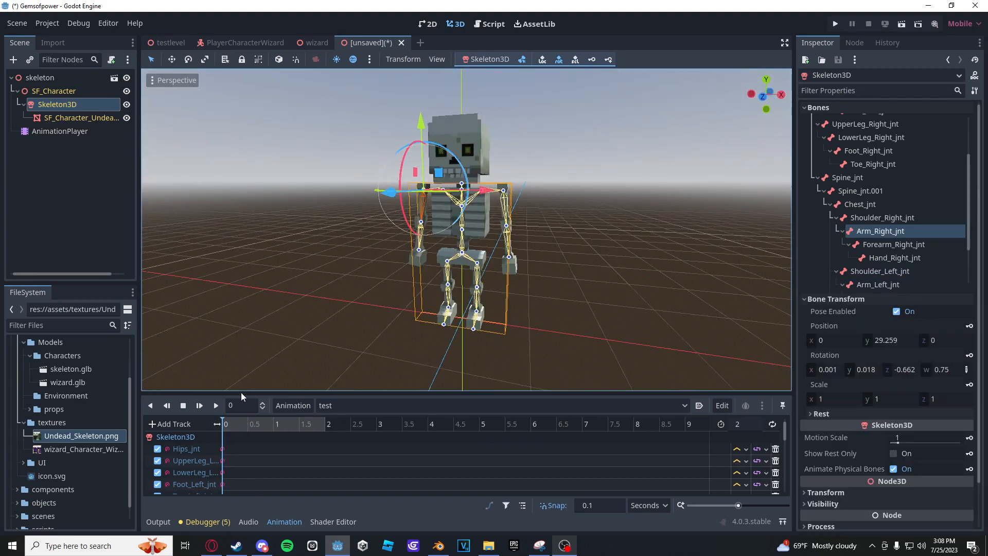
# Step: Move the keys of all bone tracks from 0 s to 0.6 s on the timeline
pyautogui.moveTo(288, 393); pyautogui.dragTo(288, 145)
pyautogui.moveTo(250, 447); pyautogui.dragTo(210, 188)
pyautogui.moveTo(222, 404); pyautogui.dragTo(253, 404)
pyautogui.moveTo(360, 145); pyautogui.dragTo(437, 380)
pyautogui.click(418, 341)
pyautogui.moveTo(418, 340); pyautogui.dragTo(378, 337, button='middle')
# Step: Return to 0 s and swing the skeleton's Arm_Left_jnt bone into the first running pose
pyautogui.click(223, 412)
pyautogui.click(57, 104)
pyautogui.moveTo(494, 242); pyautogui.dragTo(443, 237, button='middle')
pyautogui.click(436, 192)
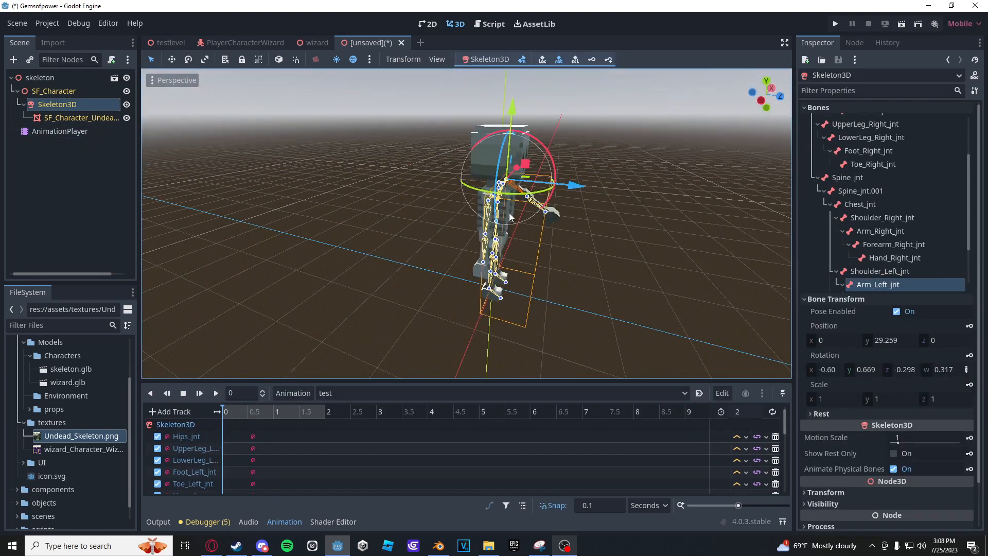
pyautogui.moveTo(509, 212); pyautogui.dragTo(478, 206)
pyautogui.moveTo(494, 258); pyautogui.dragTo(463, 211, button='middle')
# Step: Go to 1.2 s on the timeline and rotate the bones of both legs into a running stride
pyautogui.click(448, 260)
pyautogui.moveTo(224, 413); pyautogui.dragTo(283, 415)
pyautogui.moveTo(464, 319); pyautogui.dragTo(281, 347, button='middle')
pyautogui.moveTo(404, 281); pyautogui.dragTo(452, 293)
pyautogui.click(436, 248)
pyautogui.moveTo(437, 249); pyautogui.dragTo(264, 278, button='middle')
pyautogui.moveTo(394, 262); pyautogui.dragTo(409, 286)
# Step: Swing the Arm_Right_jnt and Arm_Left_jnt bones to match the stride and key all bones at 1.2 s
pyautogui.moveTo(360, 278); pyautogui.dragTo(567, 232, button='middle')
pyautogui.click(489, 176)
pyautogui.moveTo(531, 178); pyautogui.dragTo(519, 148)
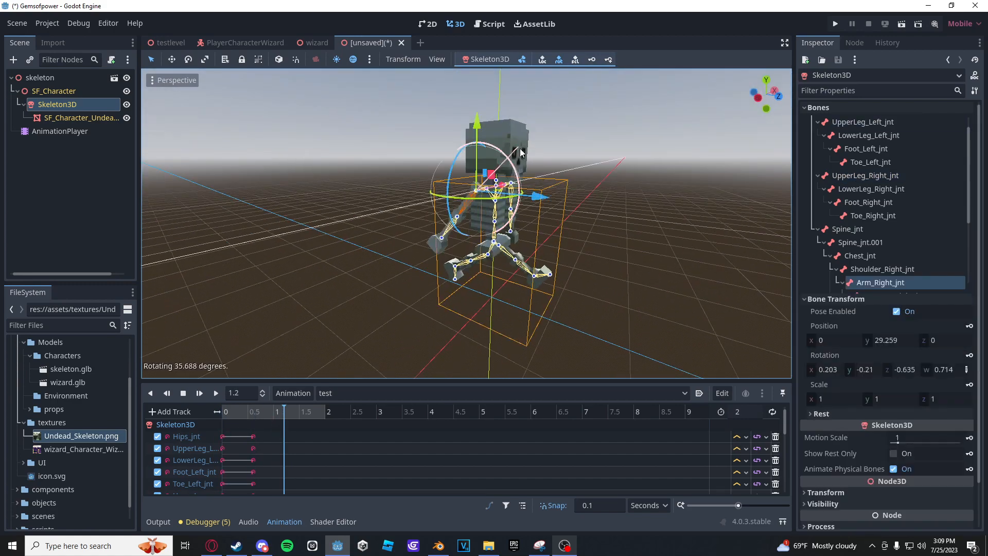
pyautogui.moveTo(520, 154); pyautogui.dragTo(330, 170, button='middle')
pyautogui.click(446, 166)
pyautogui.moveTo(489, 191); pyautogui.dragTo(476, 206)
pyautogui.moveTo(288, 170)
pyautogui.mouseDown(button='middle')
pyautogui.moveTo(378, 148)
pyautogui.moveTo(278, 159)
pyautogui.mouseUp(button='middle')
pyautogui.click(608, 59)
# Step: Set the test animation's length to 1.2 s and turn on looping
pyautogui.click(741, 412)
pyautogui.write('1.2')
pyautogui.click(773, 412)
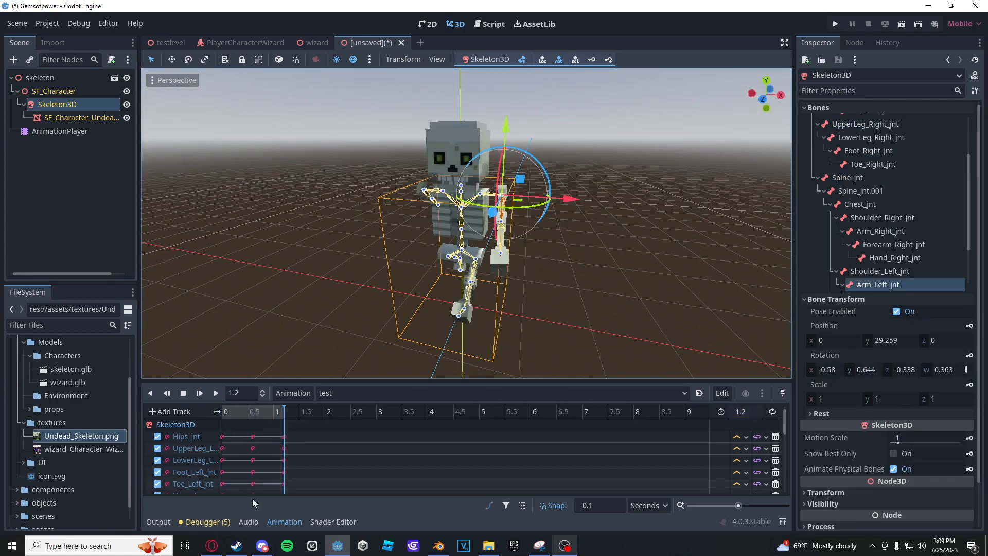
# Step: Play the test animation, clear the bone selection and switch the loop mode to ping-pong
pyautogui.click(216, 393)
pyautogui.click(281, 315)
pyautogui.moveTo(281, 315); pyautogui.dragTo(329, 329, button='middle')
pyautogui.click(773, 412)
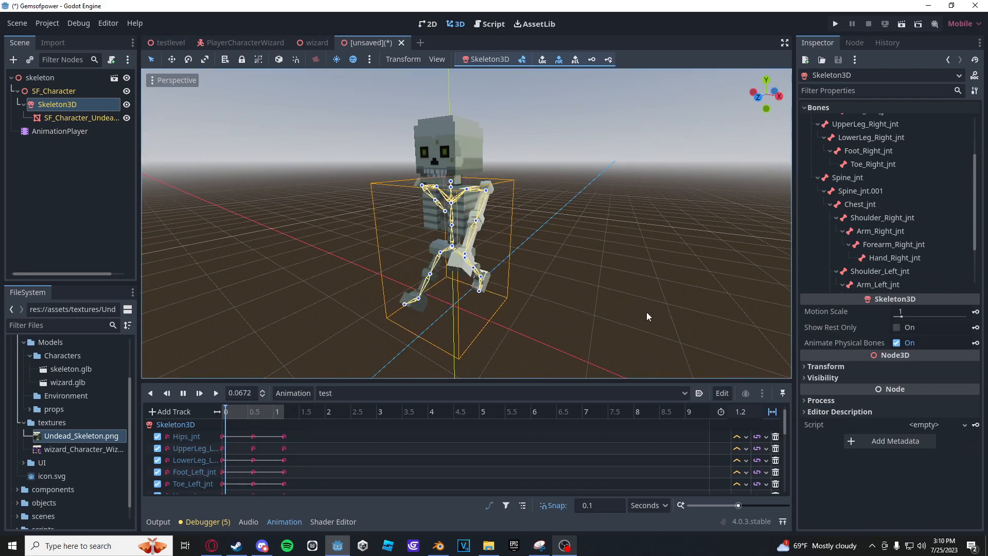
# Step: Clear the node selection and view the looping run animation on the character without gizmos
pyautogui.click(44, 78)
pyautogui.click(285, 261)
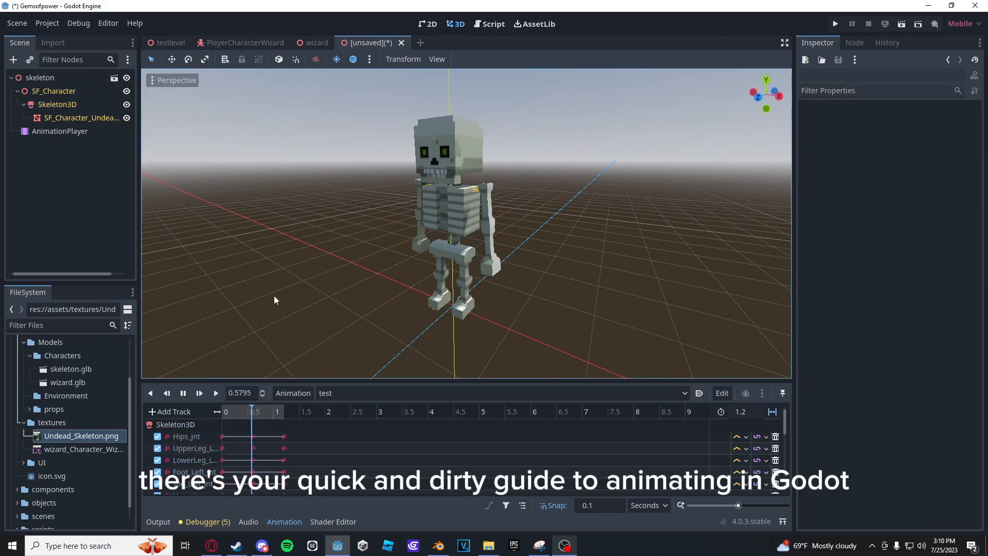
pyautogui.moveTo(274, 296); pyautogui.dragTo(282, 291, button='middle')
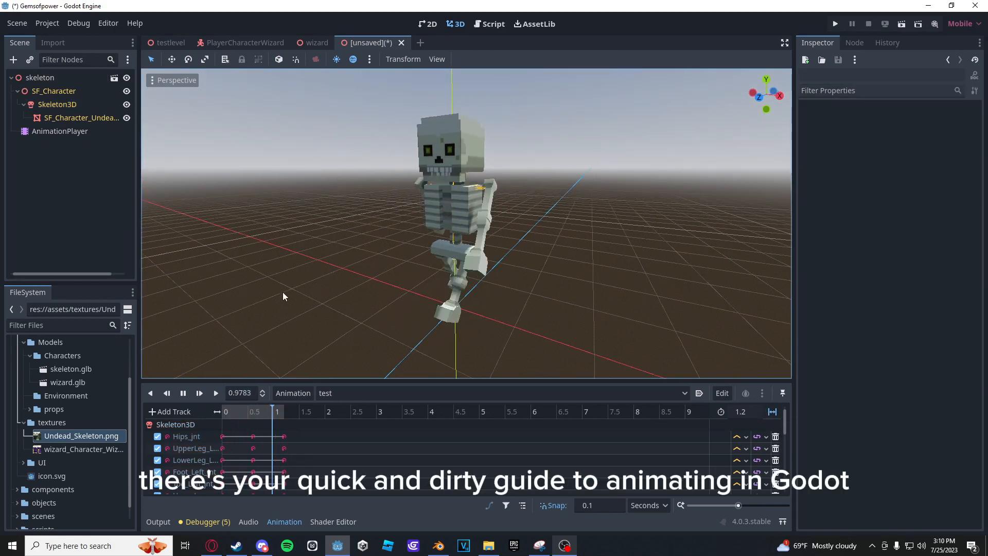